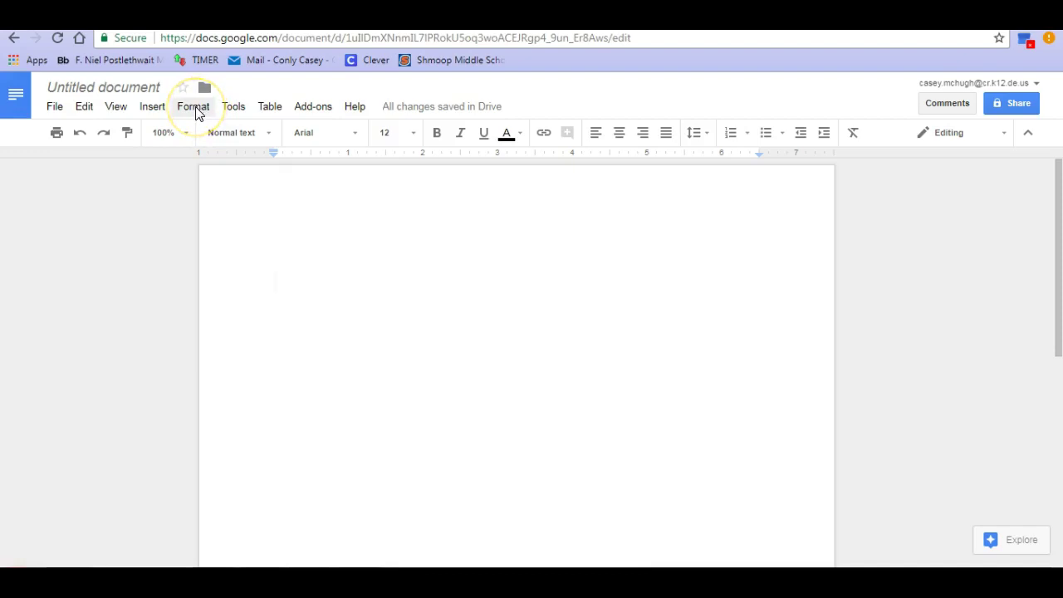
- Set the blank document's line spacing to Single and adjust the first line's alignment
{"action": "left_click", "coordinate": [198, 114]}
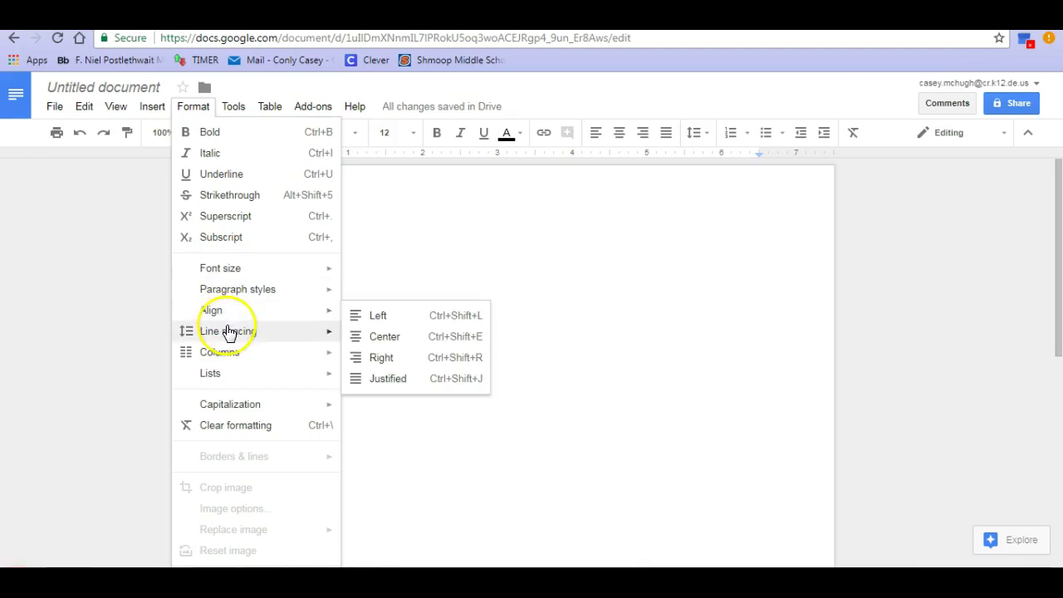
{"action": "mouse_move", "coordinate": [233, 336]}
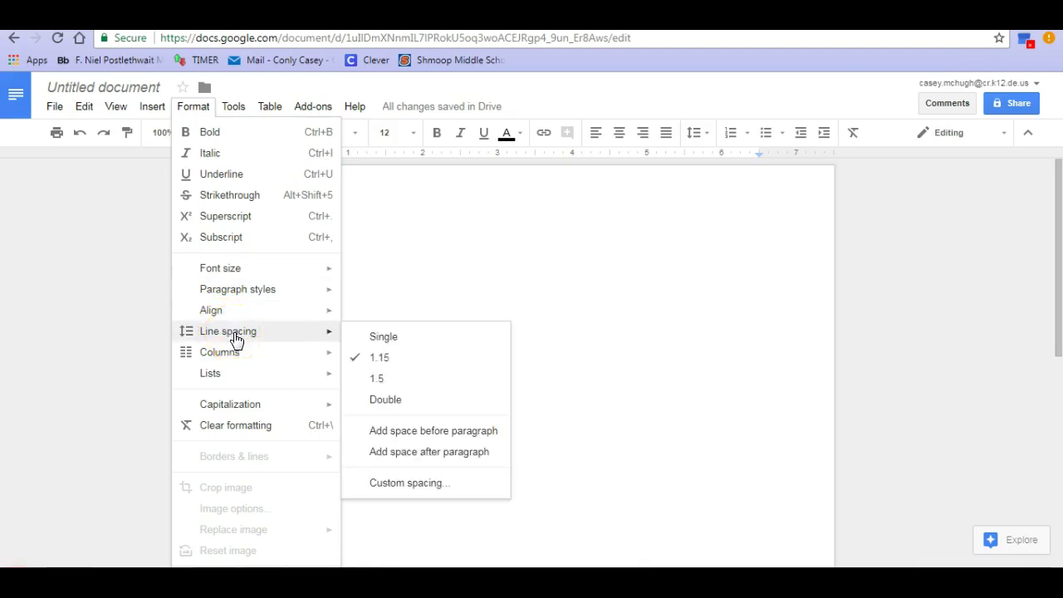
{"action": "left_click", "coordinate": [394, 341]}
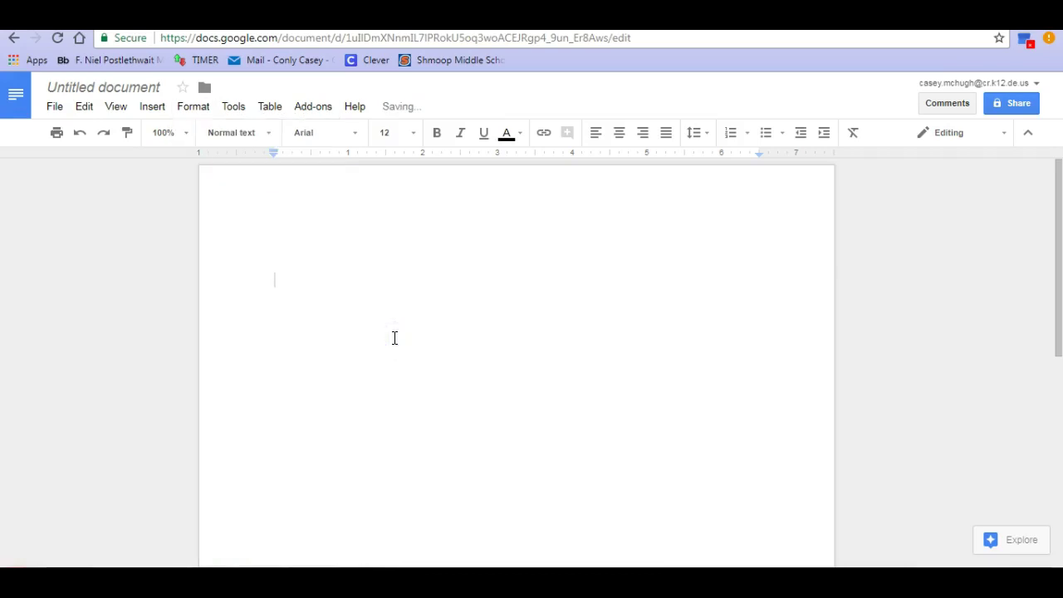
{"action": "left_click", "coordinate": [193, 106]}
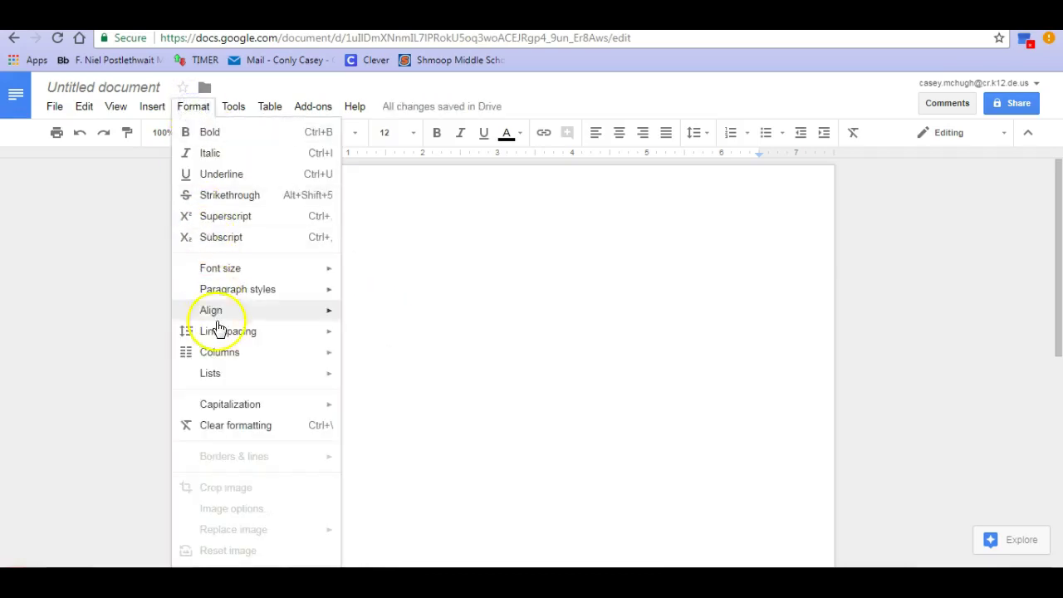
{"action": "left_click", "coordinate": [462, 259]}
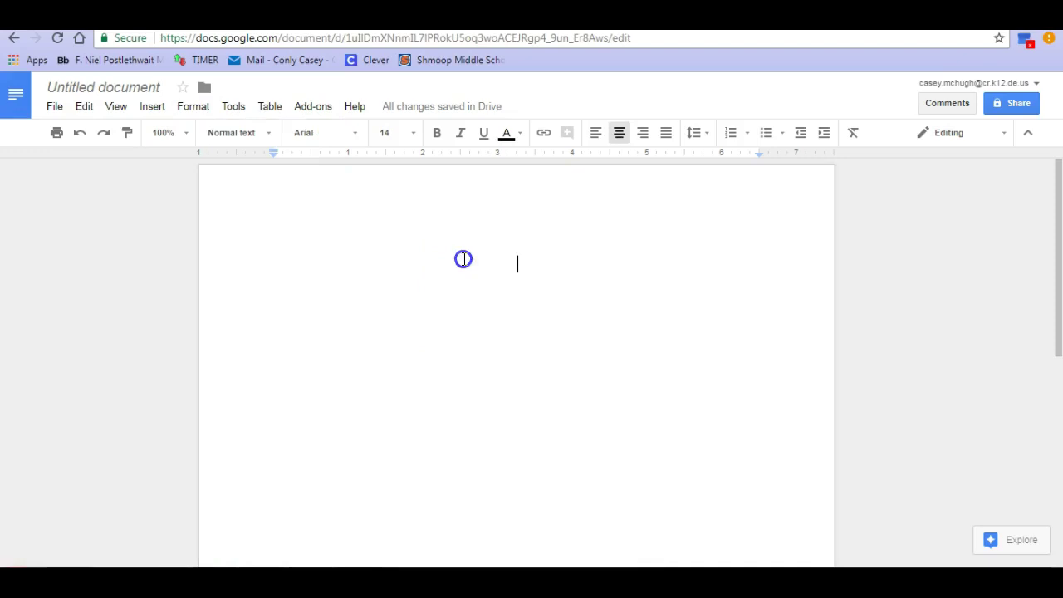
{"action": "left_click", "coordinate": [345, 234]}
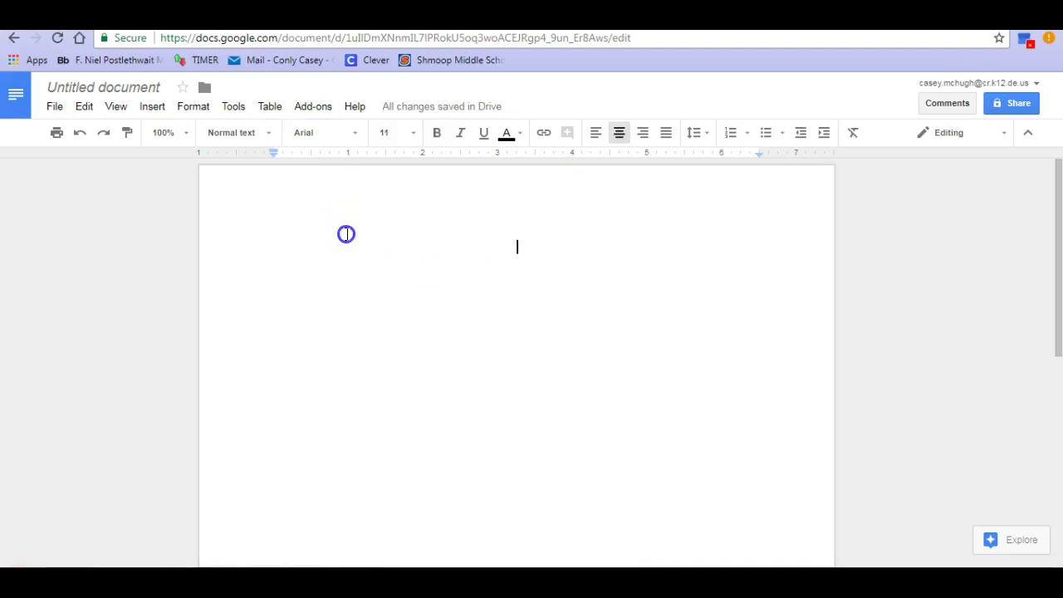
{"action": "left_click", "coordinate": [595, 133]}
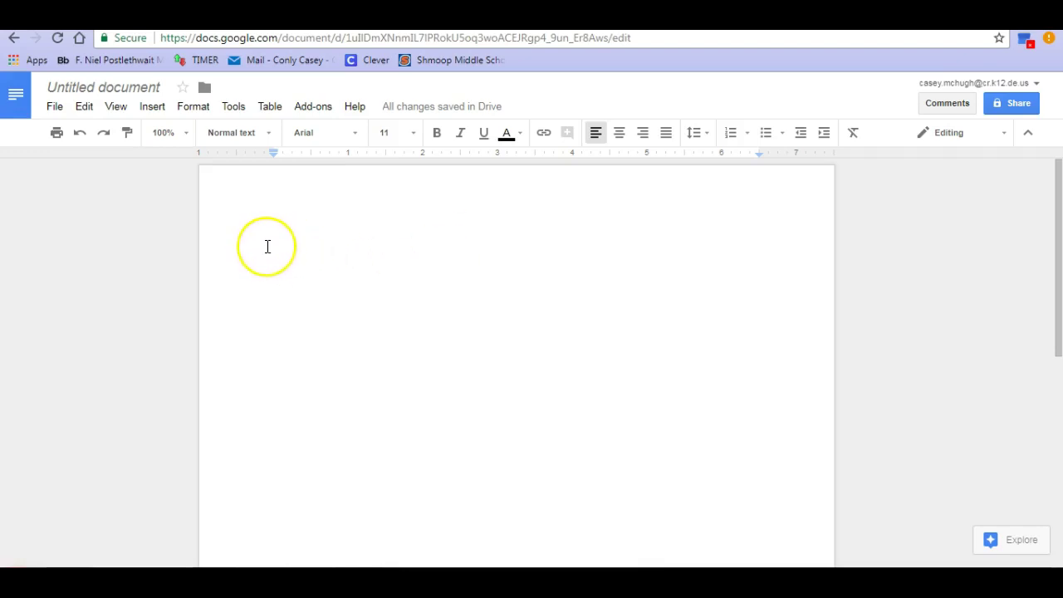
- Centre-align the empty first line of the page
{"action": "left_click", "coordinate": [620, 137]}
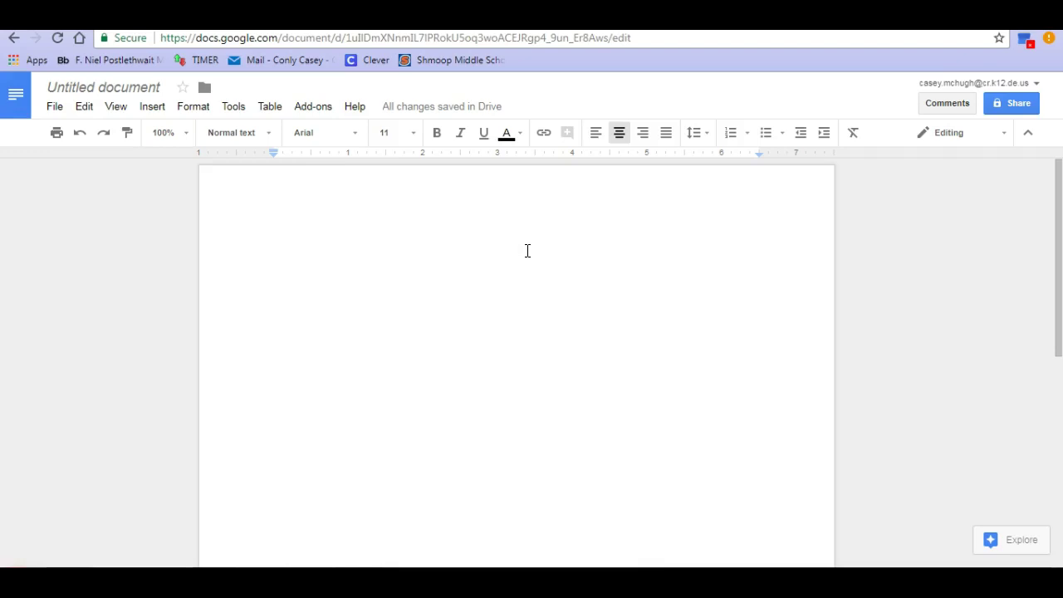
- Type the 18-point title 'Pit Bulls Make Perfect Pets' and start a new line below
{"action": "left_click", "coordinate": [413, 138]}
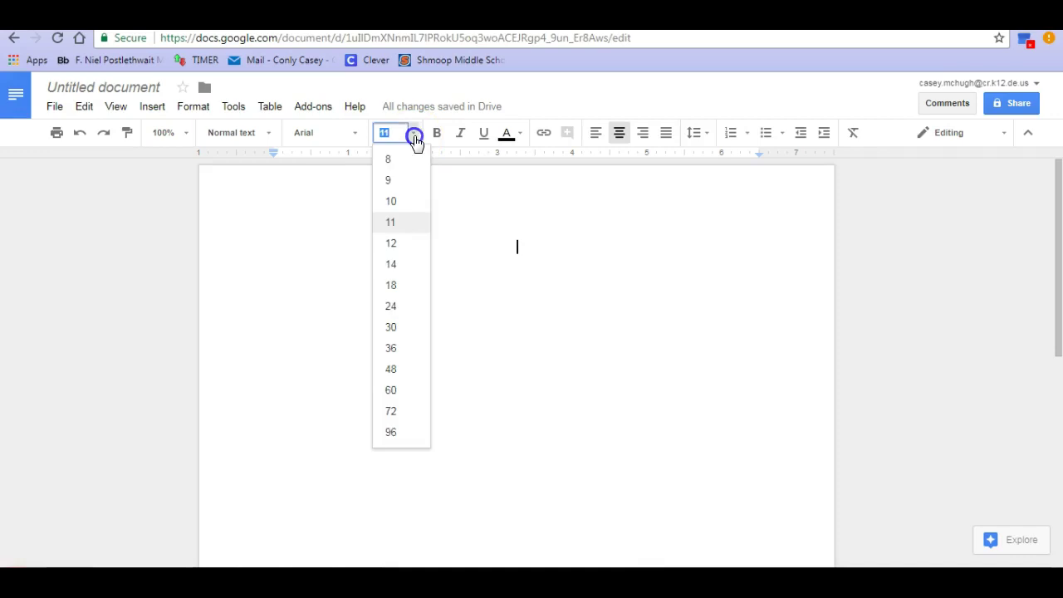
{"action": "left_click", "coordinate": [415, 285]}
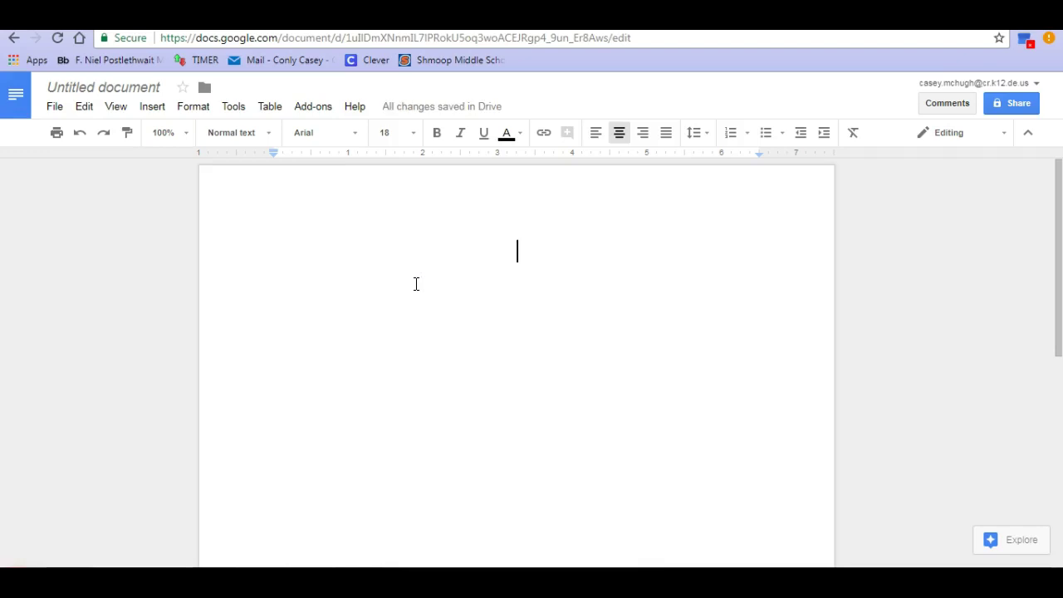
{"action": "double_click", "coordinate": [522, 253]}
{"action": "left_click", "coordinate": [522, 253]}
{"action": "type", "text": "Pit "}
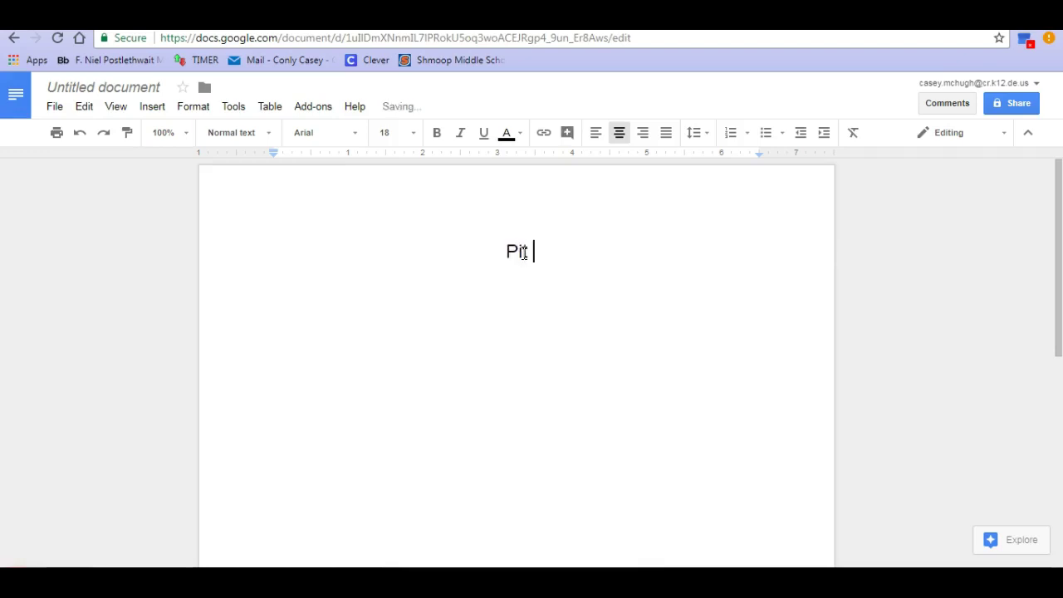
{"action": "type", "text": "Bulls Ma"}
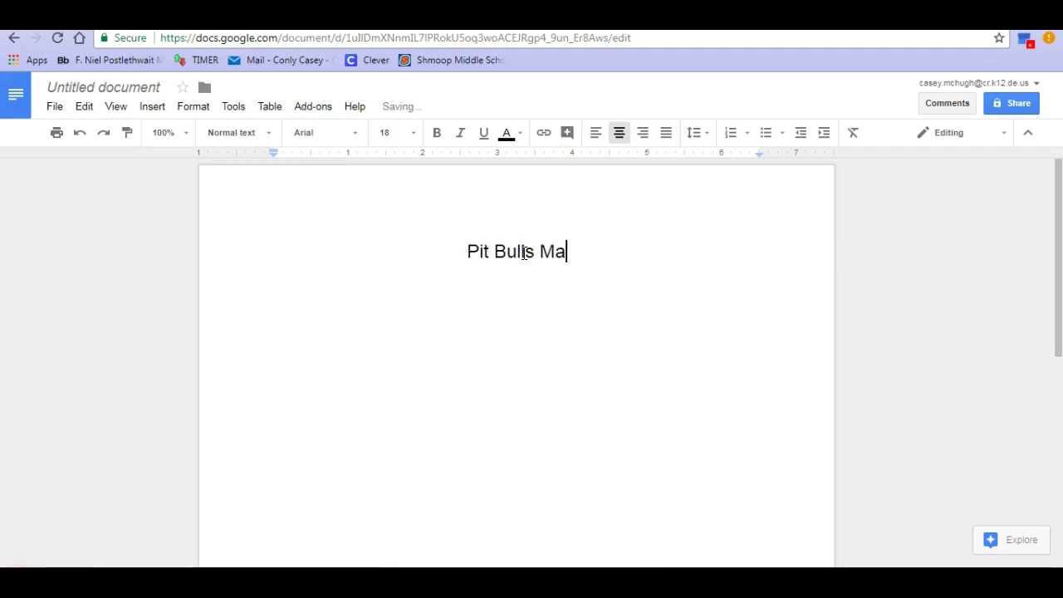
{"action": "type", "text": "ke Perfect Pets"}
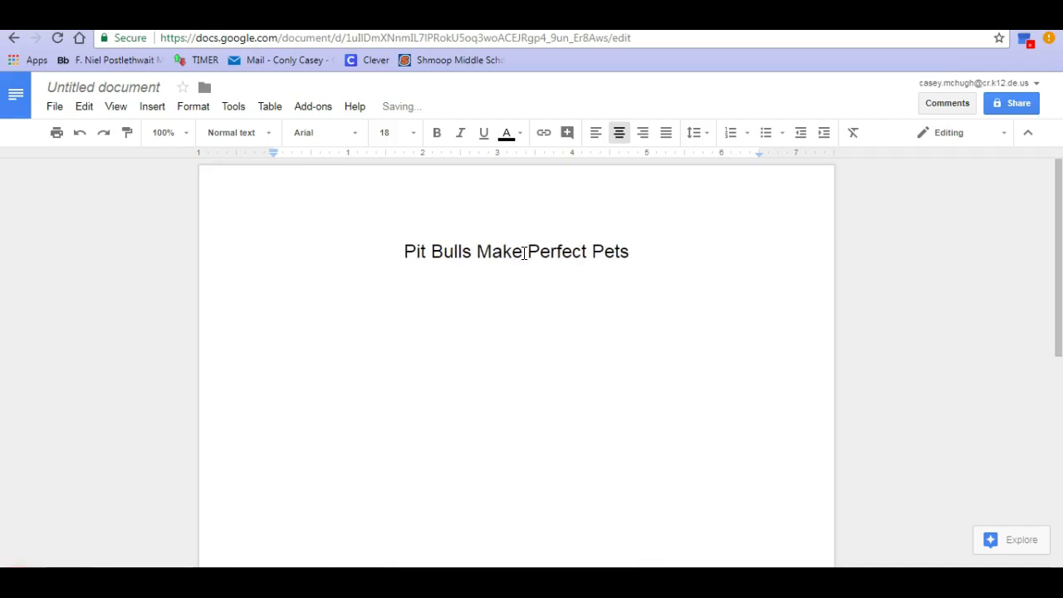
{"action": "key", "text": "Return"}
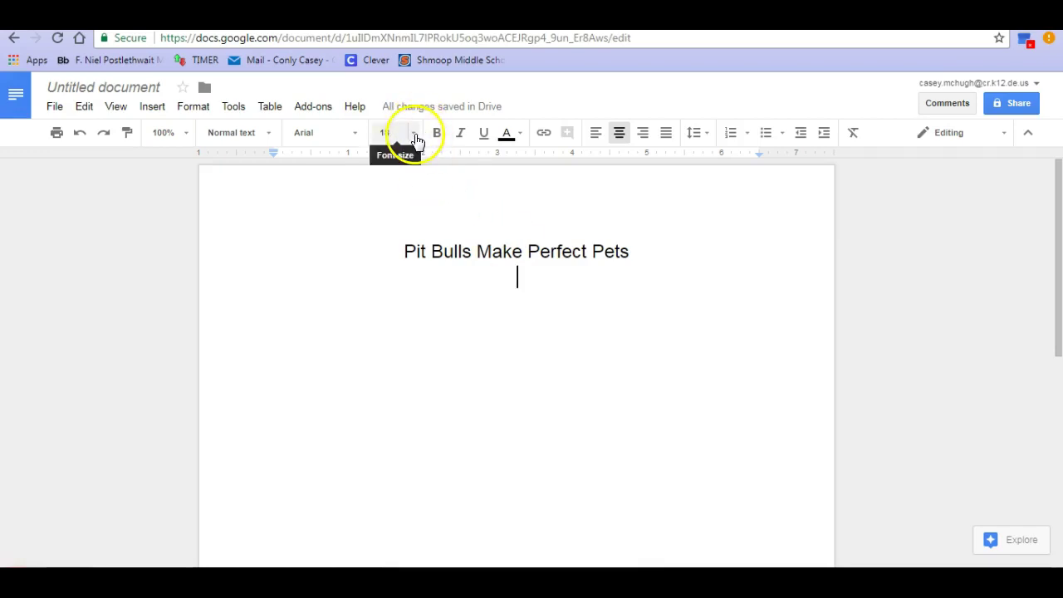
- Add a 14-point 'By:' byline with the author's name, then a left-aligned empty line
{"action": "left_click", "coordinate": [414, 134]}
{"action": "left_click_drag", "start_coordinate": [416, 283], "coordinate": [414, 271]}
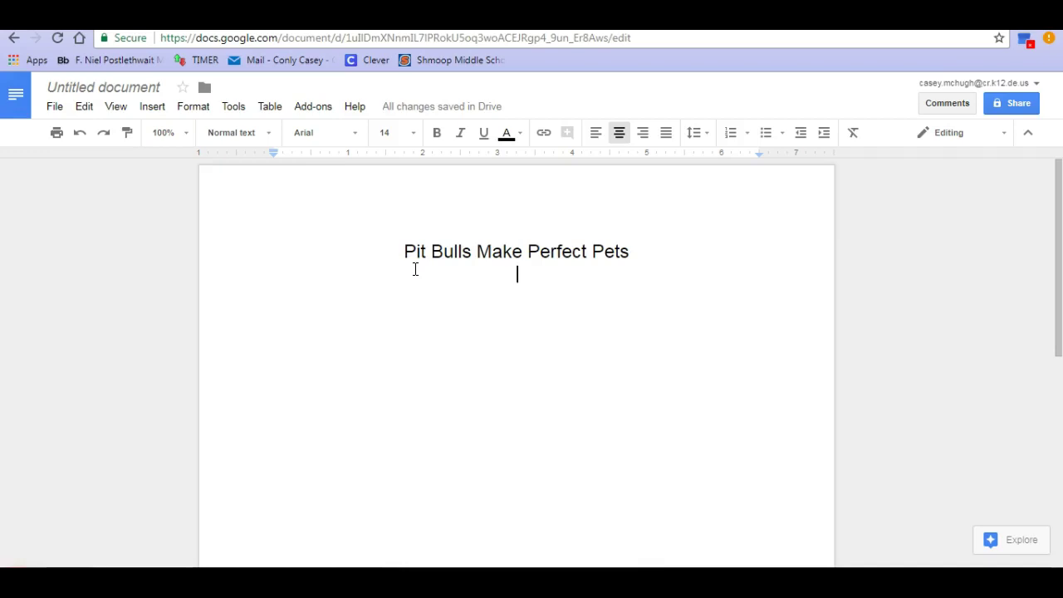
{"action": "key", "text": "Return"}
{"action": "type", "text": "By: Mrs. Mch"}
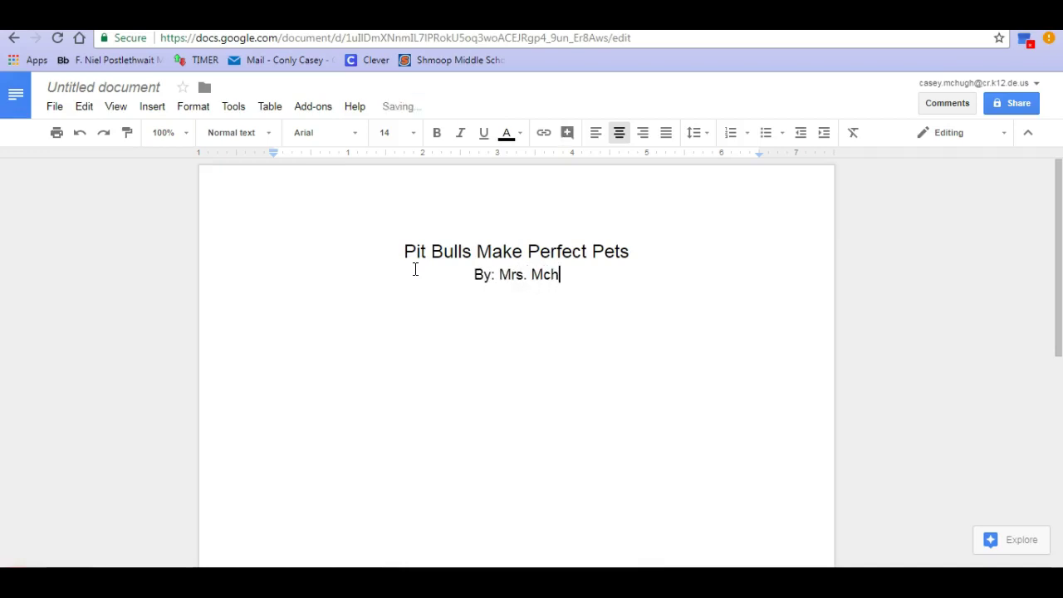
{"action": "key", "text": "BackSpace"}
{"action": "type", "text": "Hugh"}
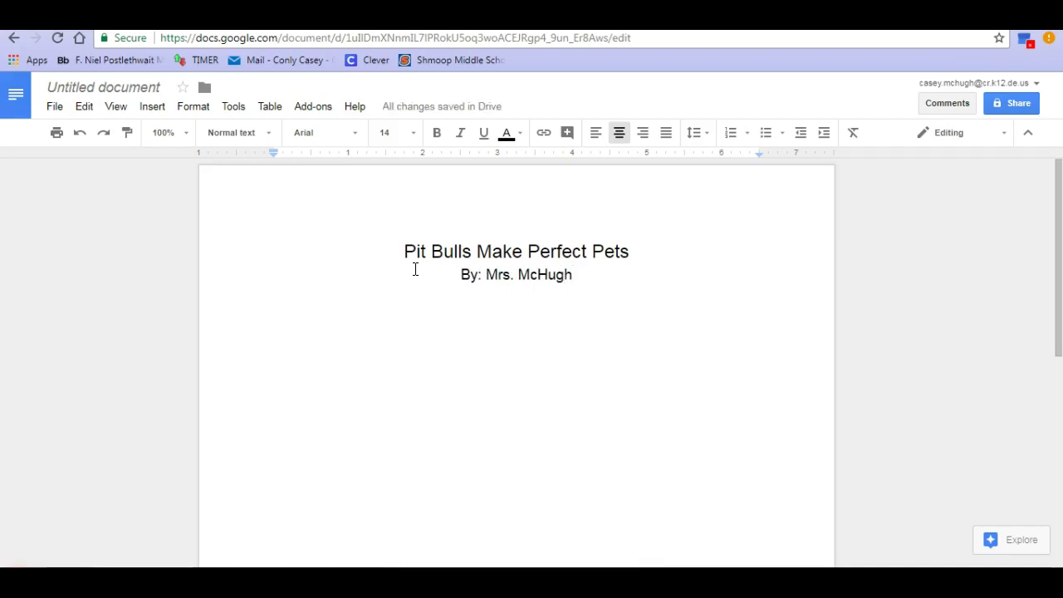
{"action": "key", "text": "Return"}
{"action": "key", "text": "Return"}
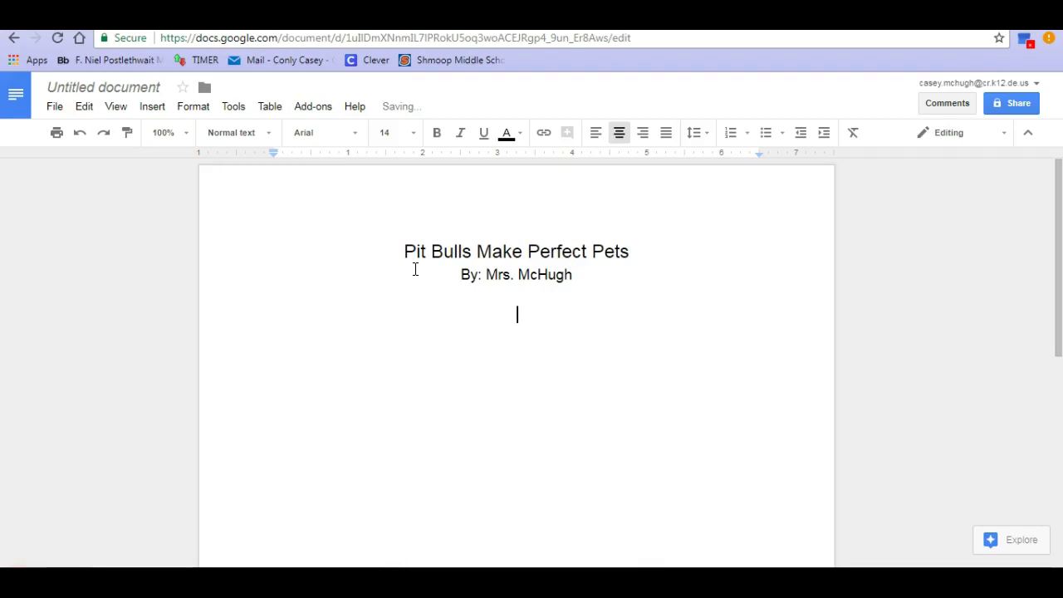
{"action": "left_click", "coordinate": [598, 143]}
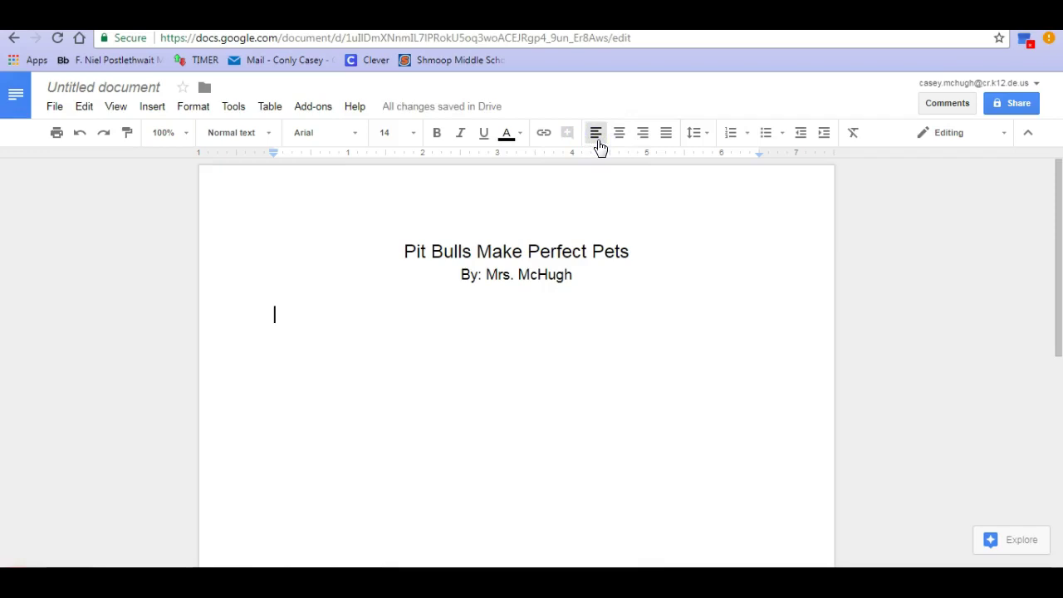
- Make the empty body line 12 point, keeping Arial as the font
{"action": "left_click", "coordinate": [414, 140]}
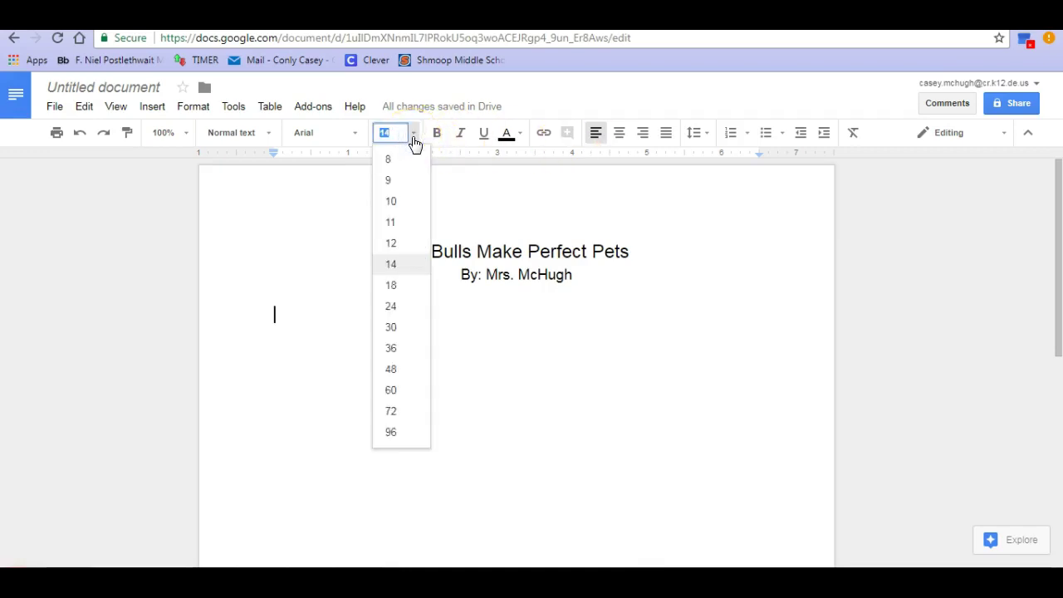
{"action": "left_click", "coordinate": [391, 244]}
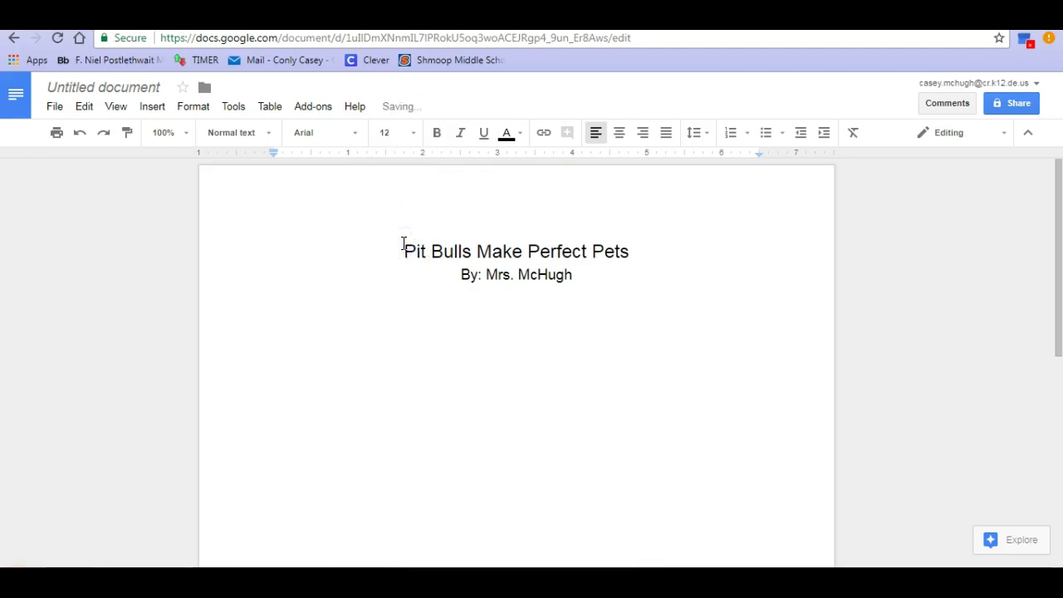
{"action": "left_click", "coordinate": [356, 135]}
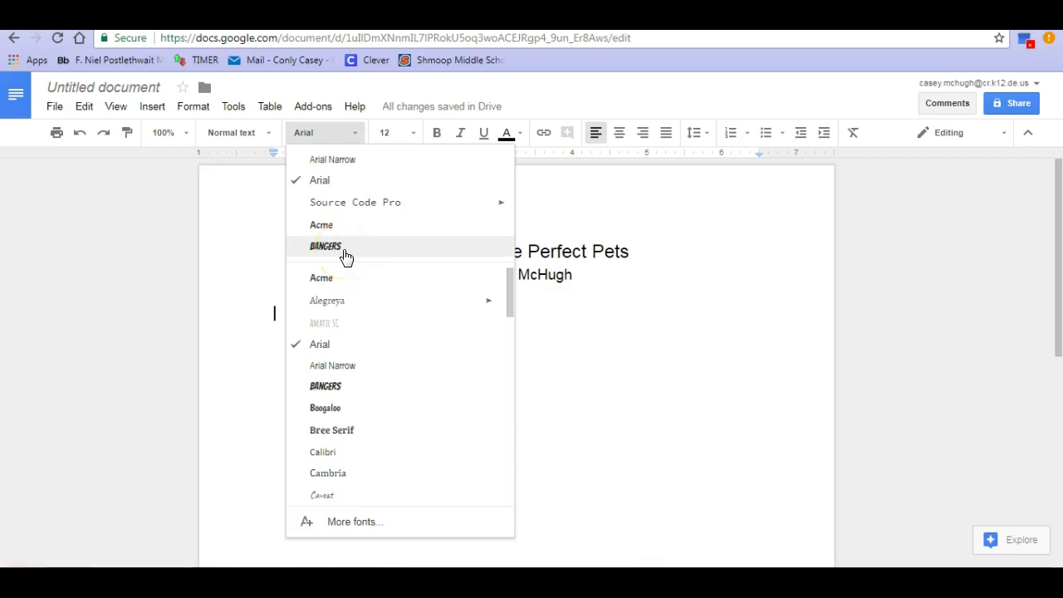
{"action": "left_click_drag", "start_coordinate": [510, 292], "coordinate": [512, 408]}
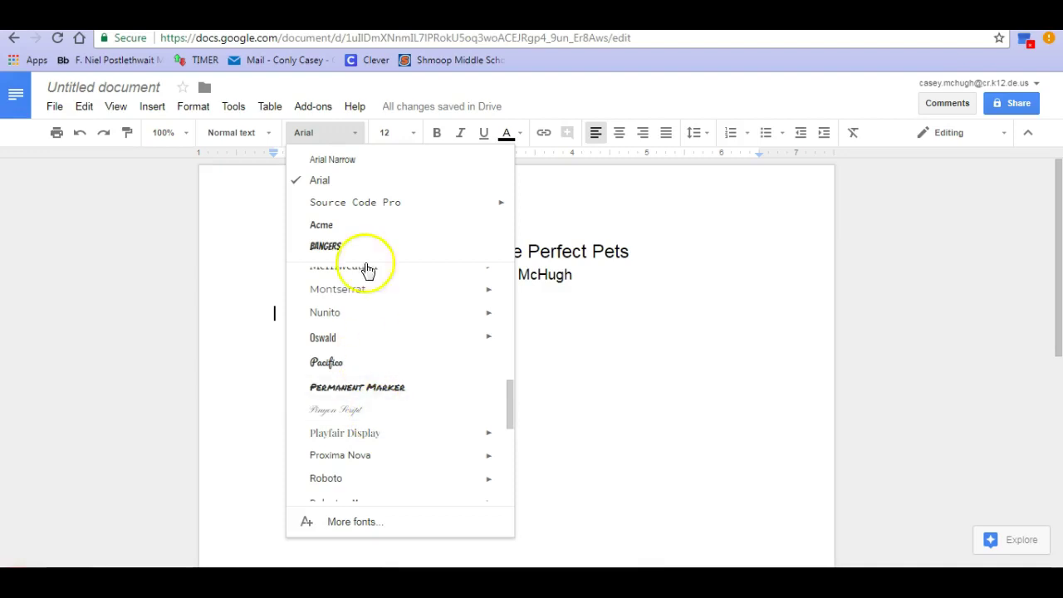
{"action": "left_click", "coordinate": [350, 182]}
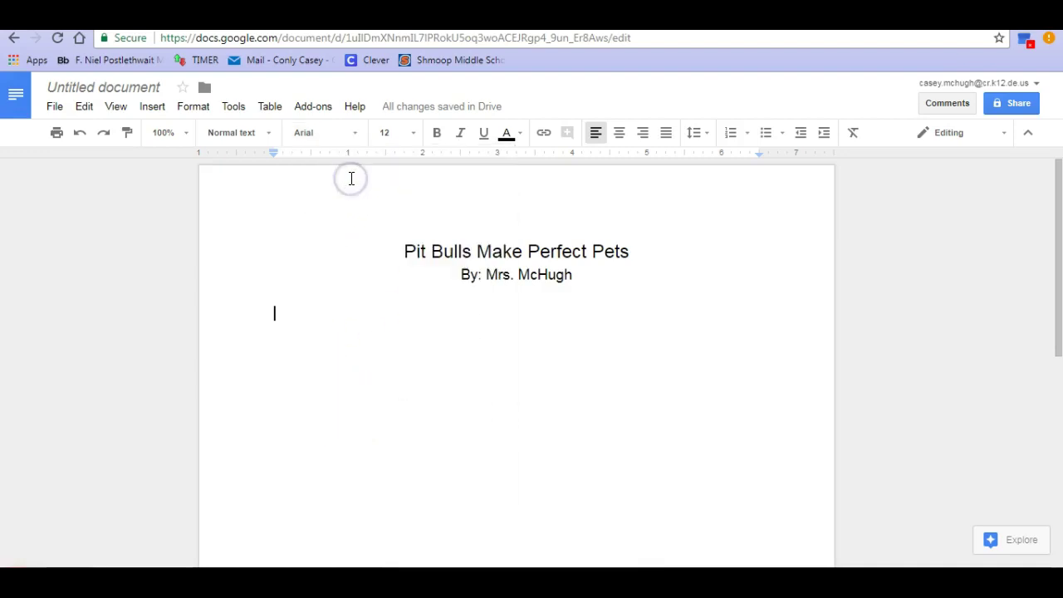
{"action": "left_click", "coordinate": [278, 314]}
{"action": "left_click", "coordinate": [278, 315]}
- Indent the first body line and paste in the introduction about finding a shelter pit bull
{"action": "key", "text": "Tab"}
{"action": "double_click", "coordinate": [326, 317]}
{"action": "type", "text": "Imagine that you are at your local shelter looking for a pet dog for your family. As you walk past the cages, there are som many cute dogs to choose from. As you get to the last cage, you see a pit bull dog wagging its tail at you and you insantly fall in love. THis is the dog for you. In some states, however, lawmakers are trying to ban people from owning pibulls. People should be allowed to keep pit bulls as pets because they are good with people, great working dogs, and trainable."}
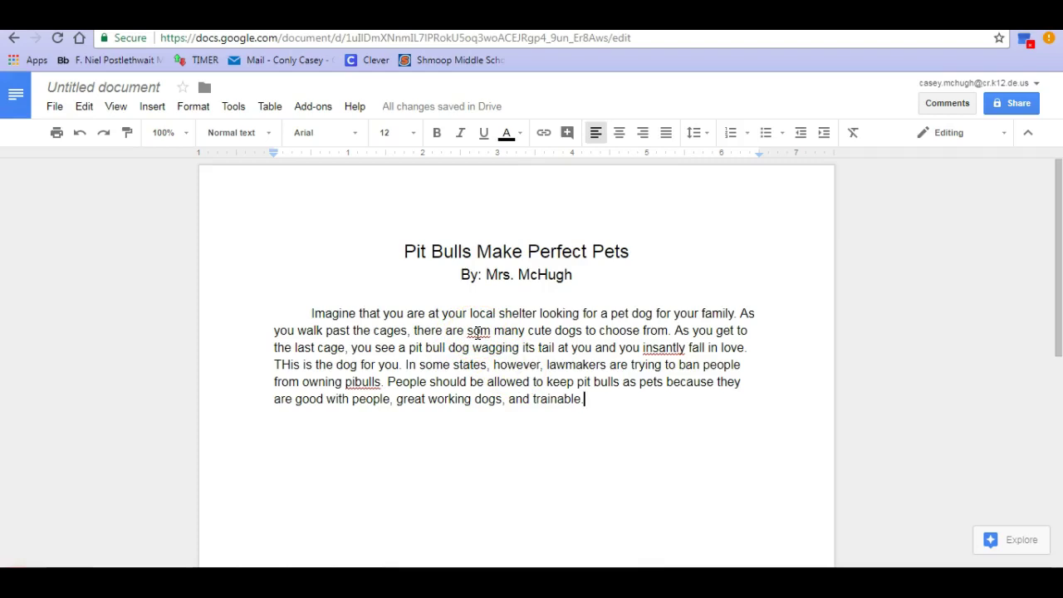
- Fix 'som' and change 'insantly' to 'instantly' using spelling suggestions
{"action": "right_click", "coordinate": [478, 332]}
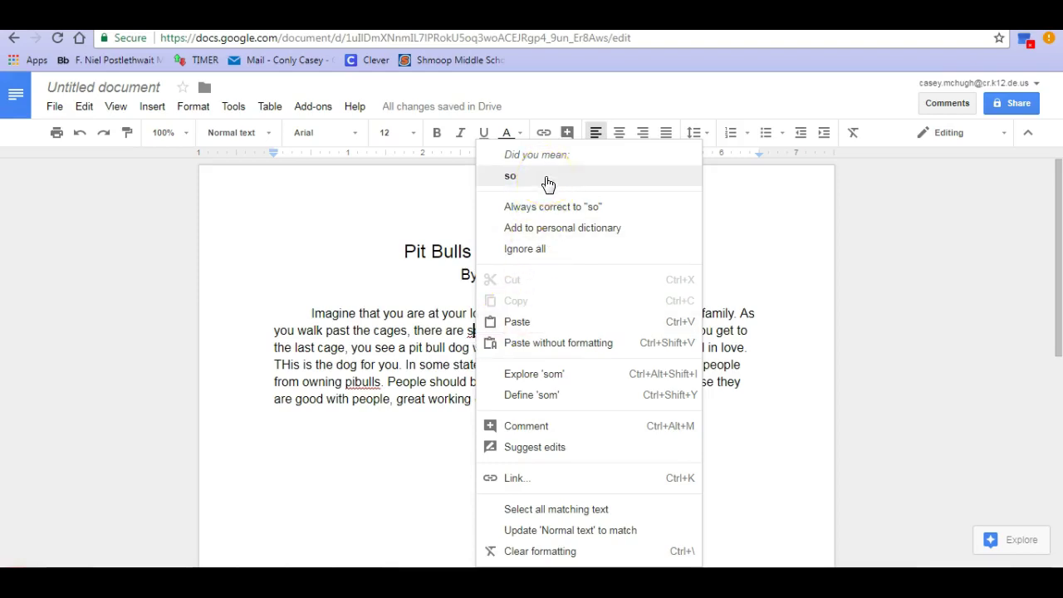
{"action": "left_click", "coordinate": [427, 253]}
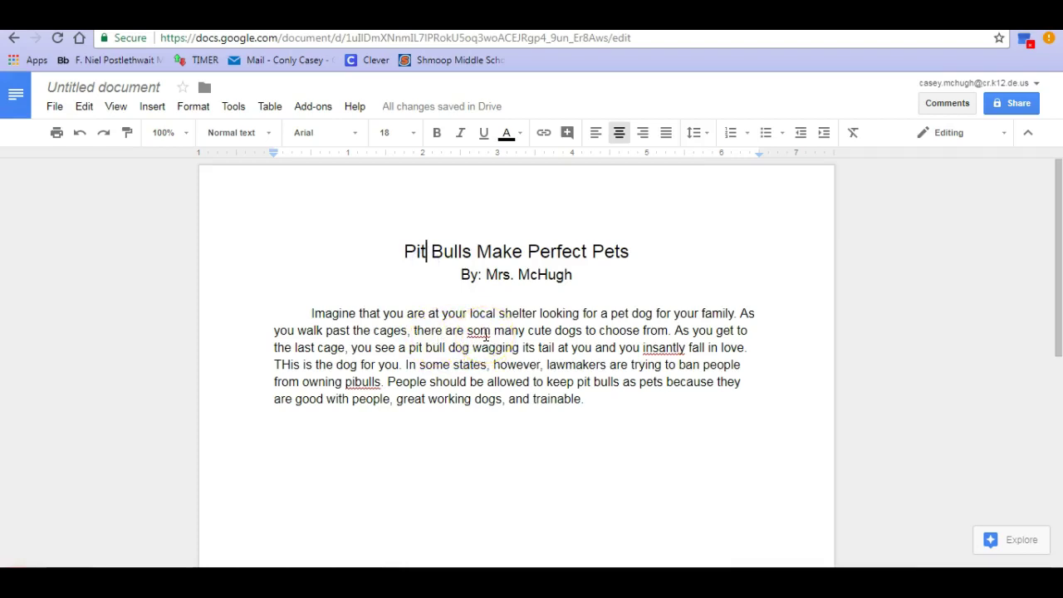
{"action": "right_click", "coordinate": [486, 336]}
{"action": "left_click", "coordinate": [538, 176]}
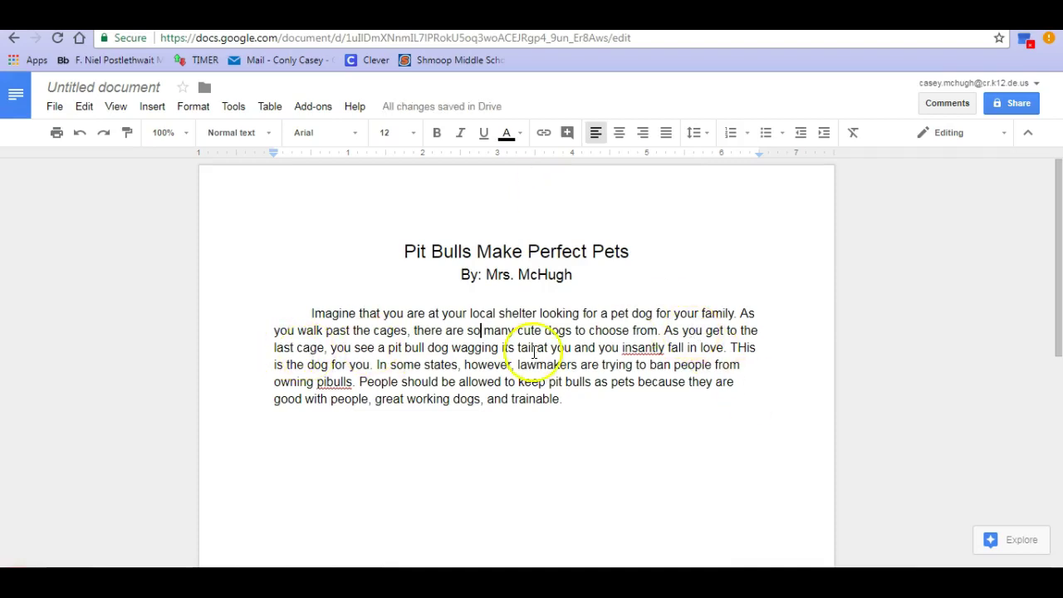
{"action": "right_click", "coordinate": [642, 348]}
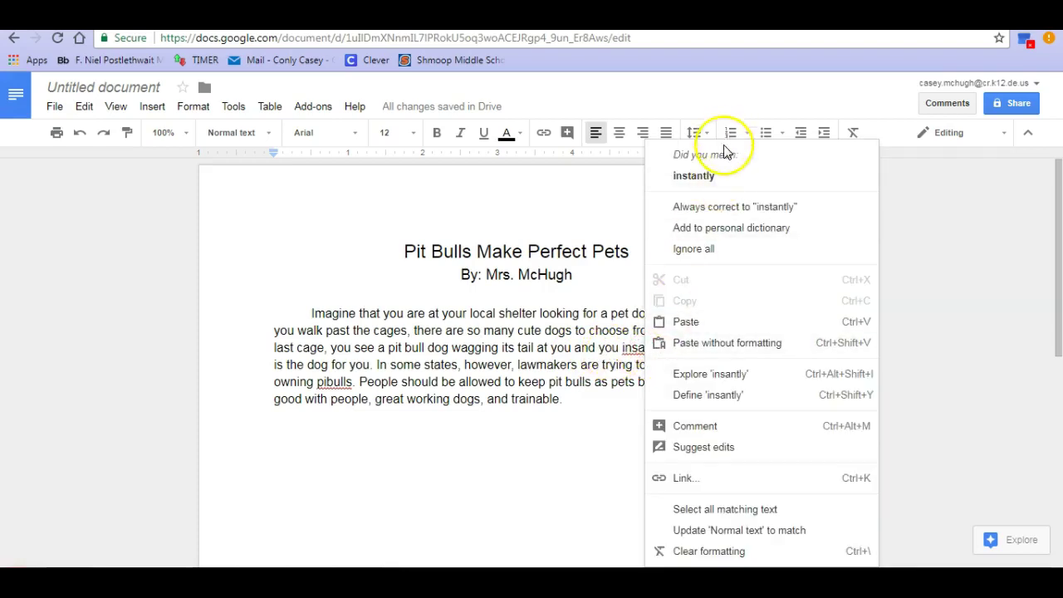
{"action": "left_click", "coordinate": [717, 176]}
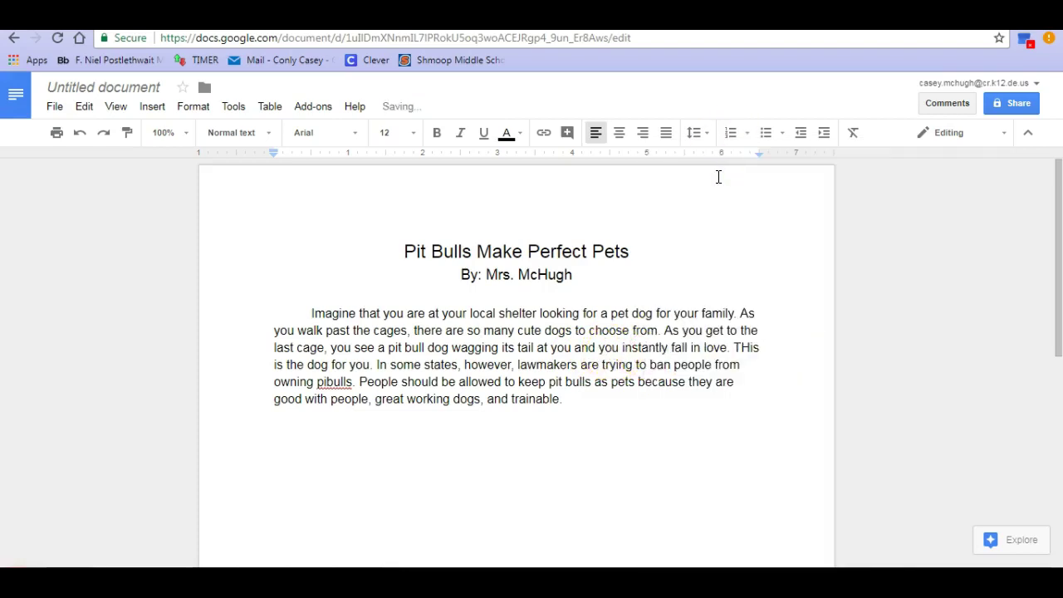
- Correct 'pibulls' to 'pit bulls' and 'THis' to 'This'
{"action": "right_click", "coordinate": [333, 382]}
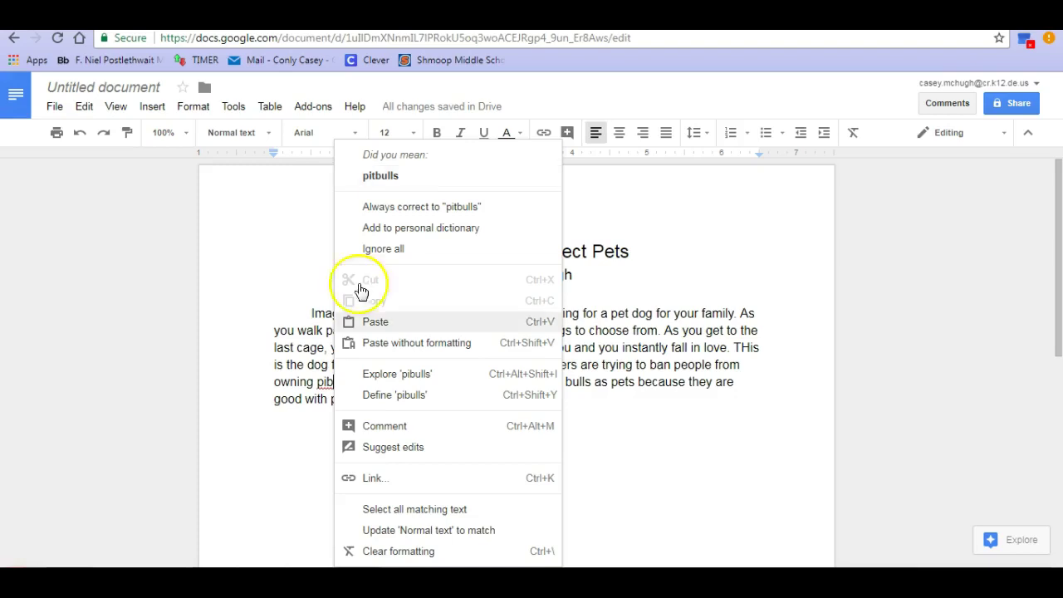
{"action": "left_click", "coordinate": [330, 386]}
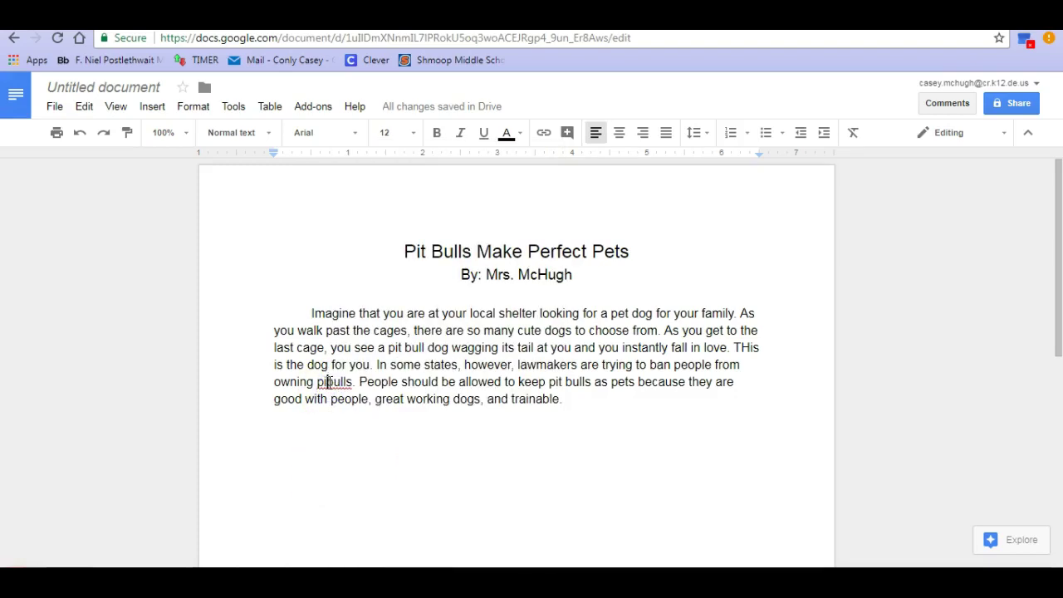
{"action": "type", "text": "t"}
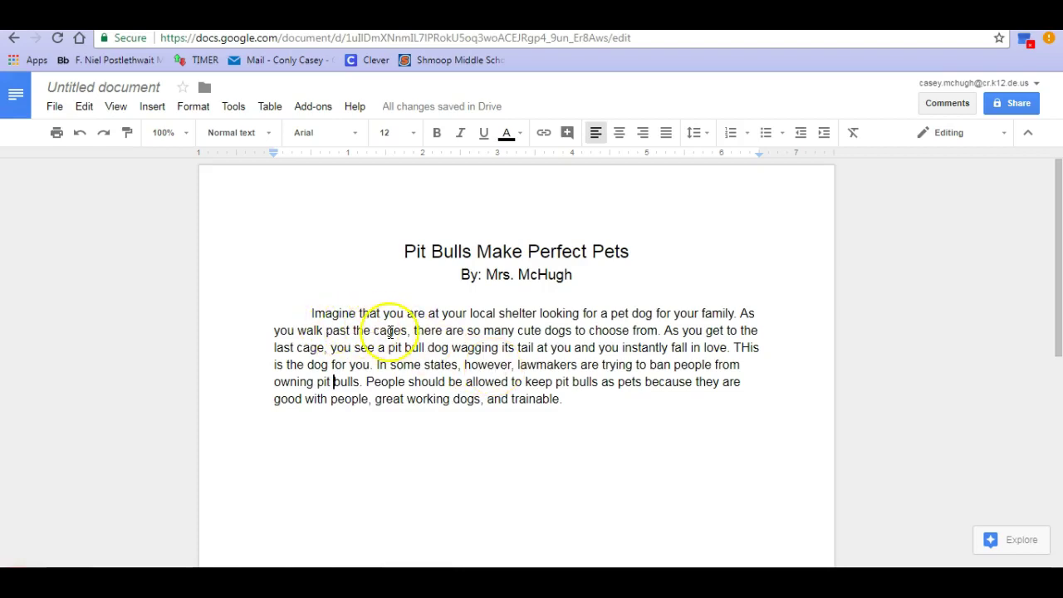
{"action": "left_click", "coordinate": [750, 348]}
{"action": "key", "text": "BackSpace"}
{"action": "type", "text": "h"}
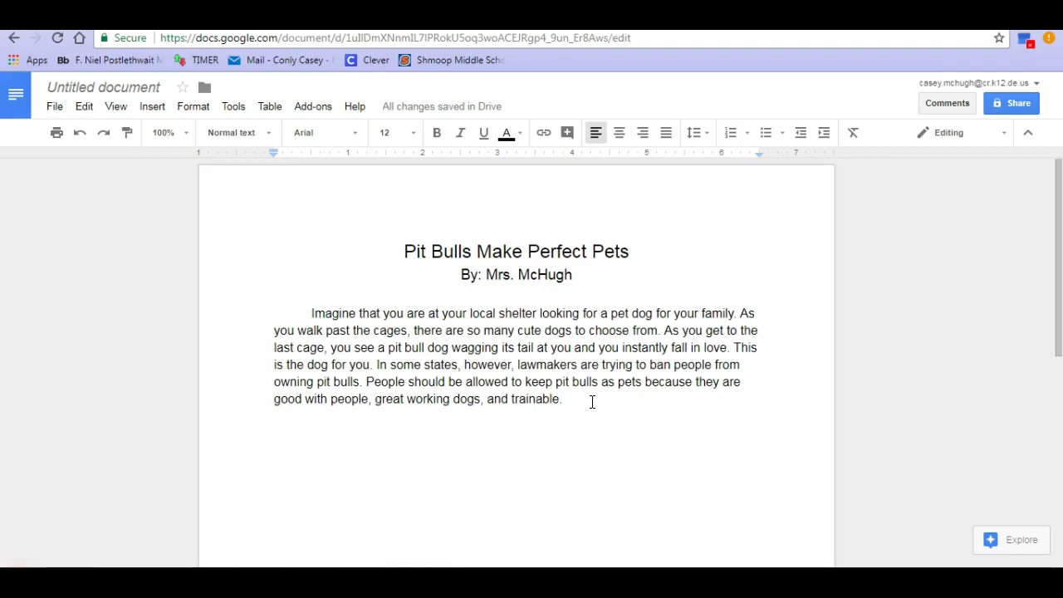
- After 'trainable.', start a new paragraph: 'Pit bulls are just like any other dog when it comes to their love of people.'
{"action": "left_click", "coordinate": [592, 402]}
{"action": "key", "text": "Return"}
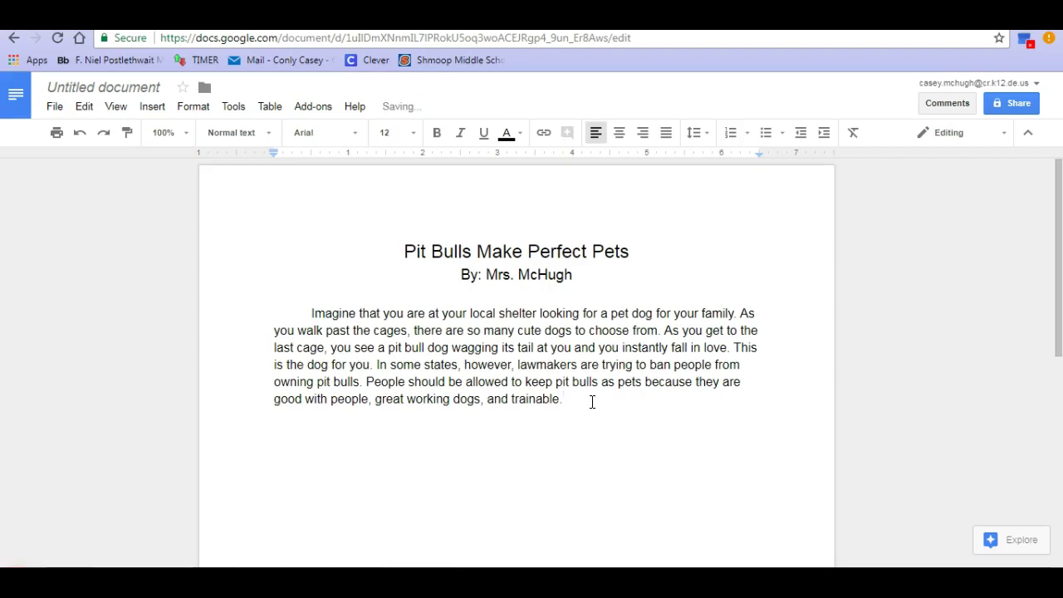
{"action": "key", "text": "Return"}
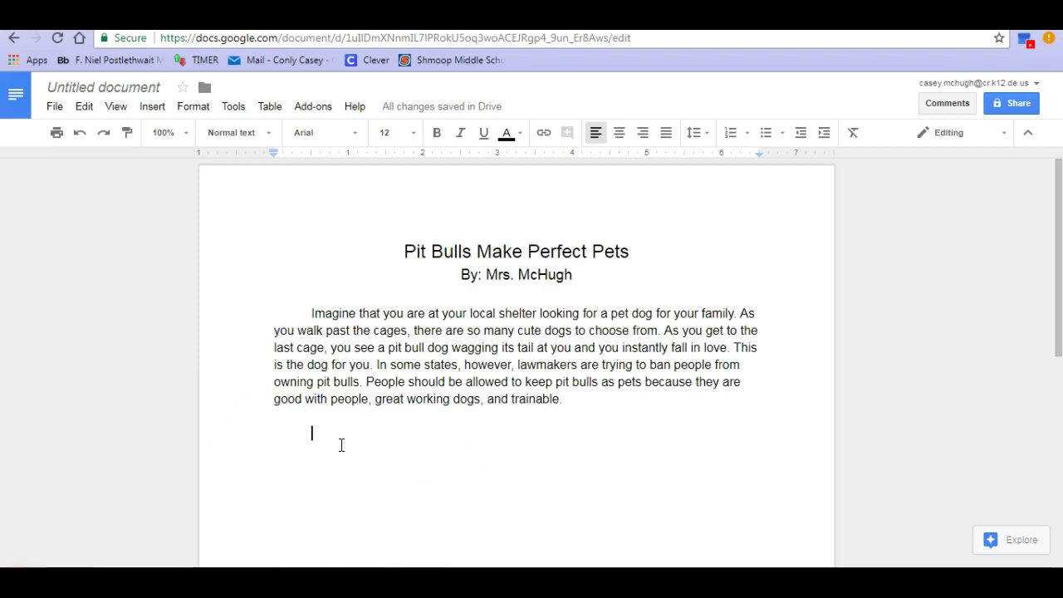
{"action": "type", "text": "Pit "}
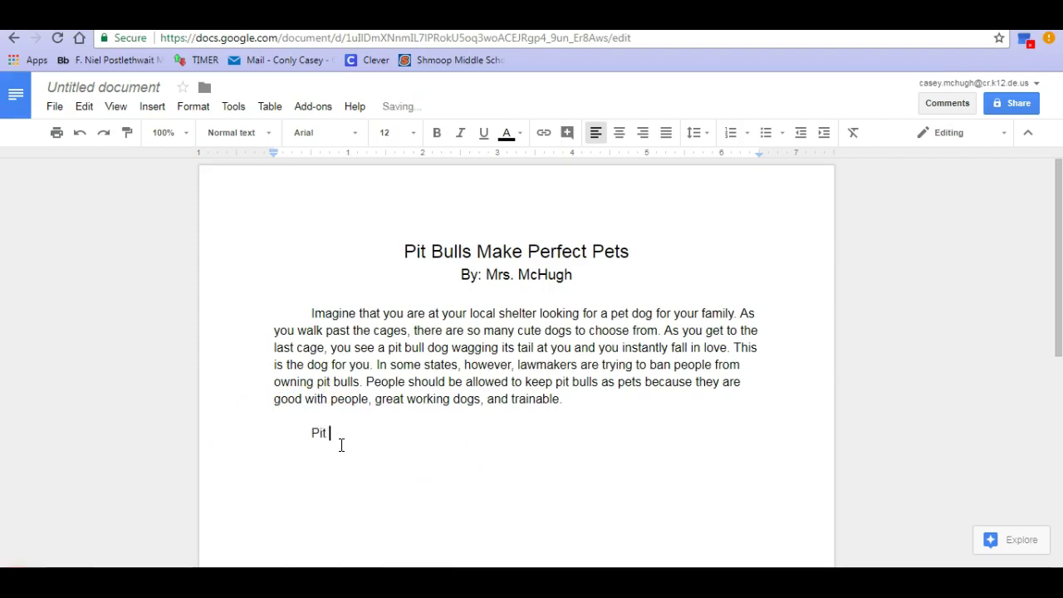
{"action": "type", "text": "bulls are just like any other dog"}
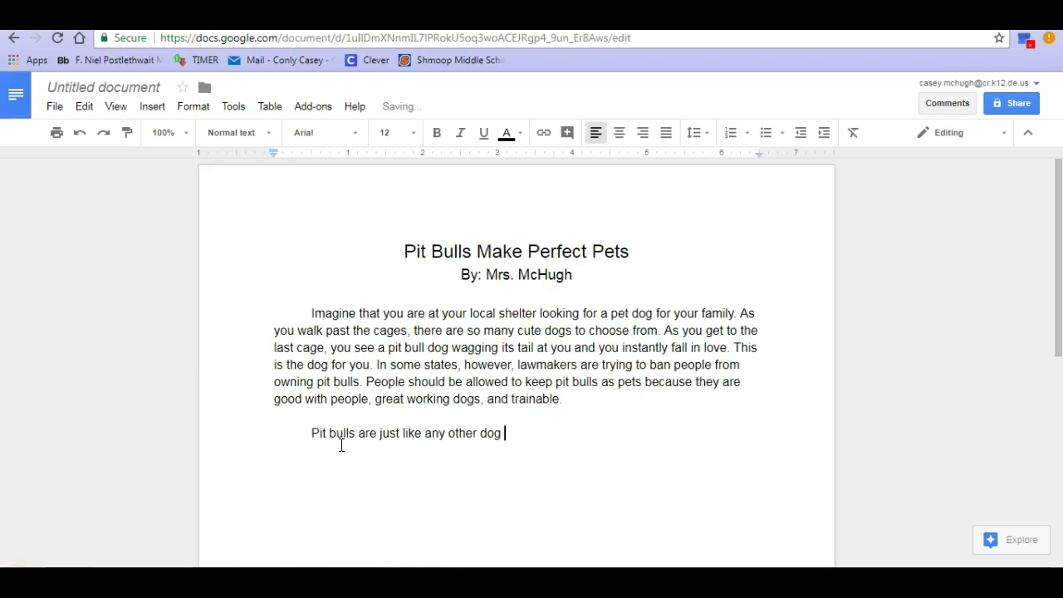
{"action": "type", "text": " when it comes to their love of"}
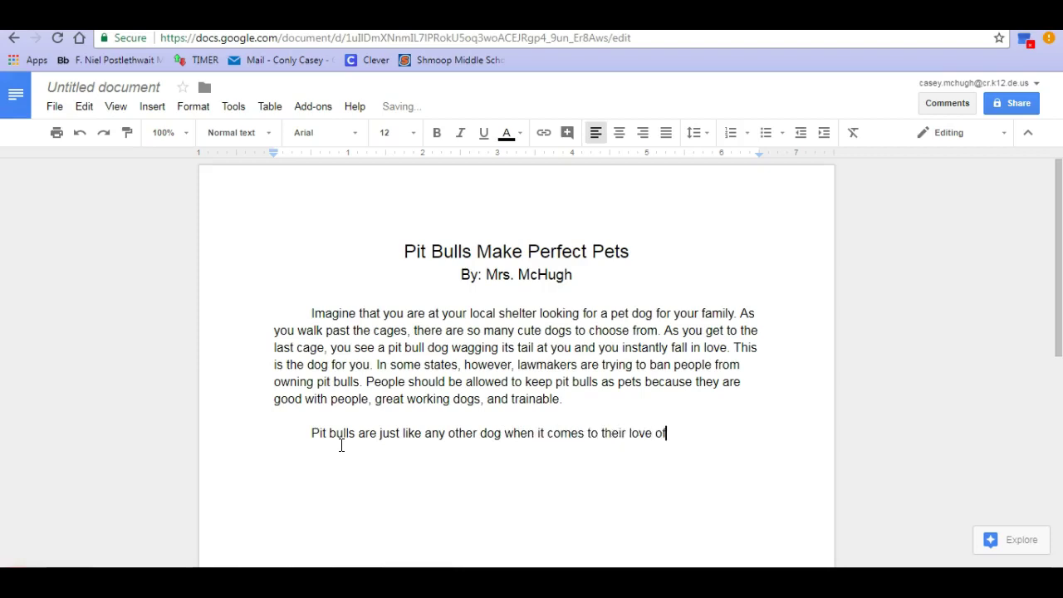
{"action": "type", "text": " people."}
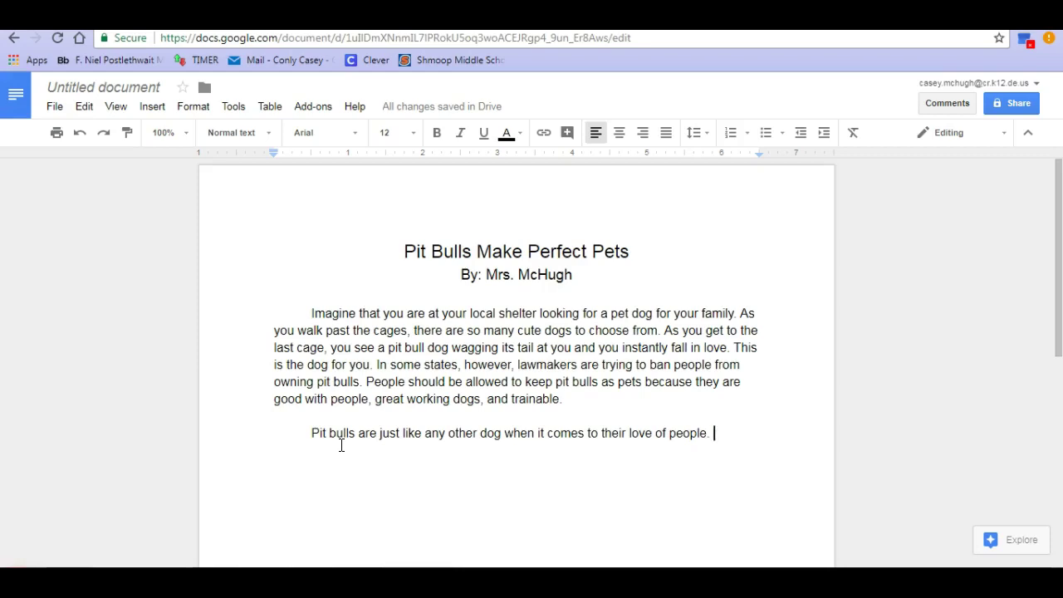
- Add the attribution to the ASPCA Animal Behavior Center's vice president and begin the quotation
{"action": "type", "text": "According to"}
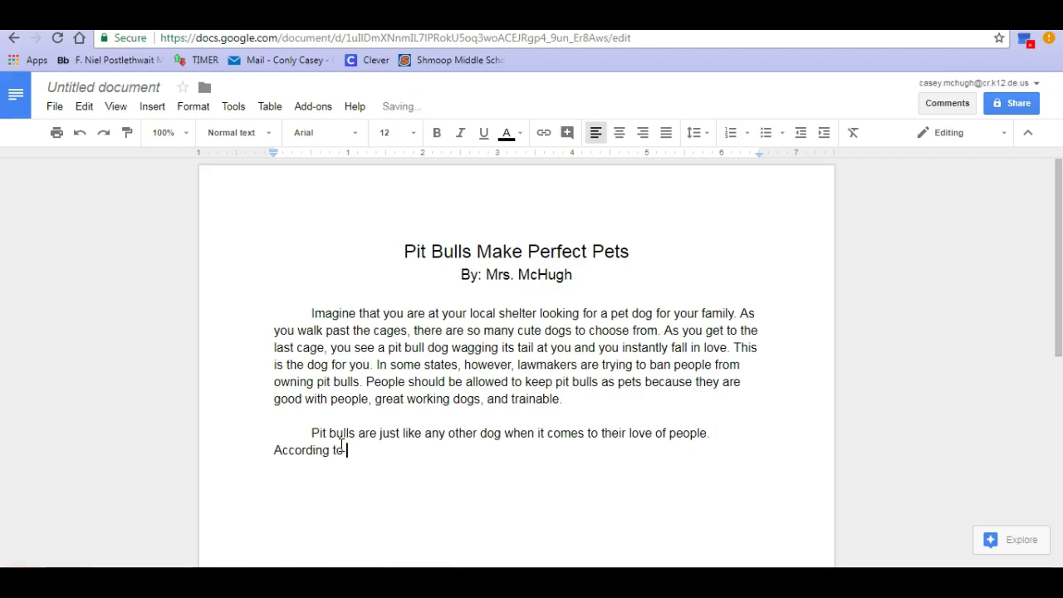
{"action": "type", "text": " Pamela Reid, PhD"}
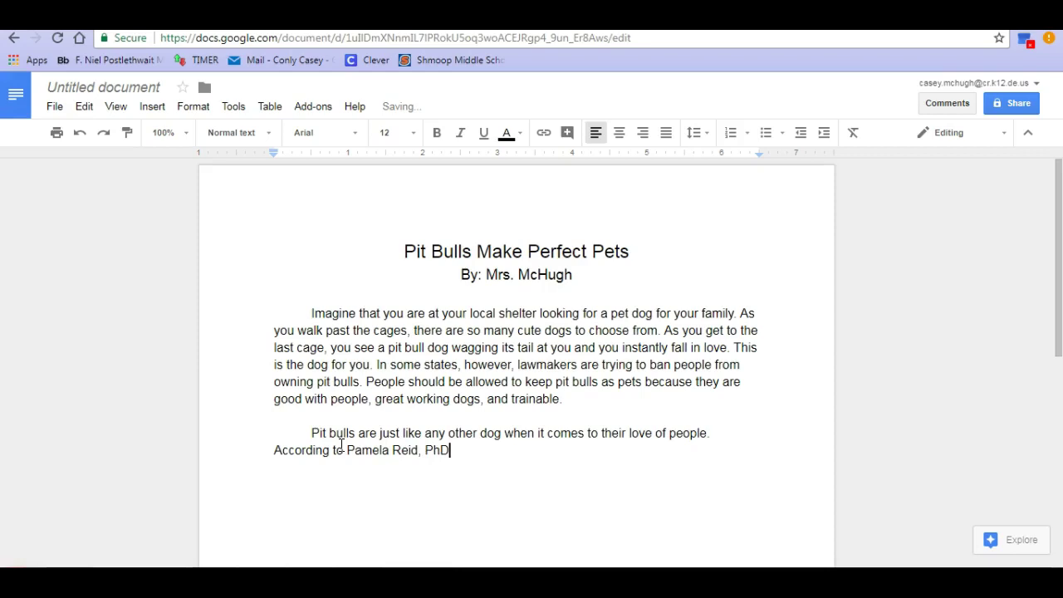
{"action": "type", "text": ", vice president of "}
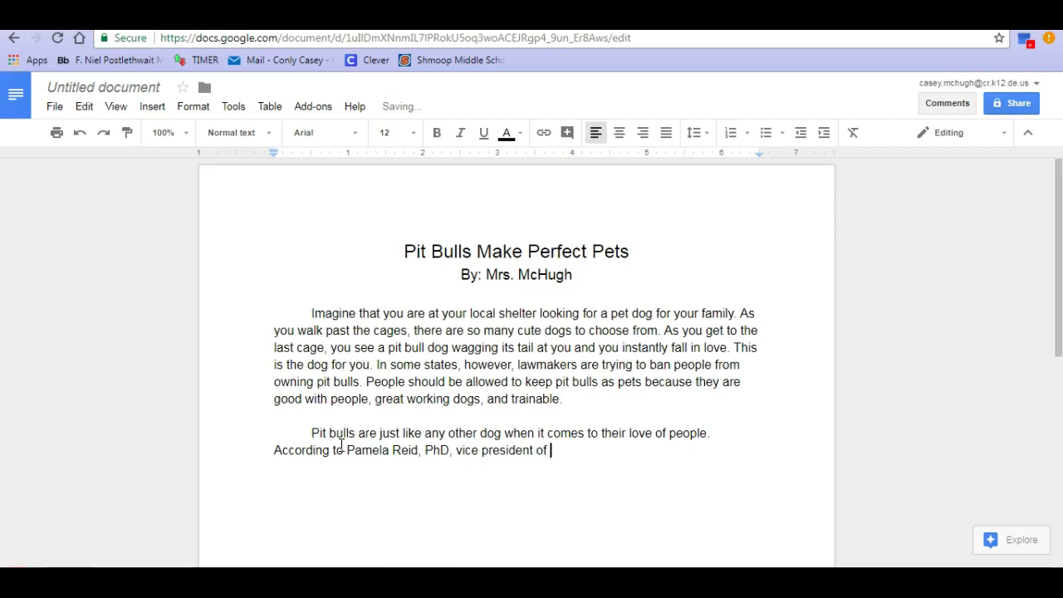
{"action": "type", "text": "the ASPCA"}
{"action": "type", "text": "'s "}
{"action": "type", "text": "Animal B"}
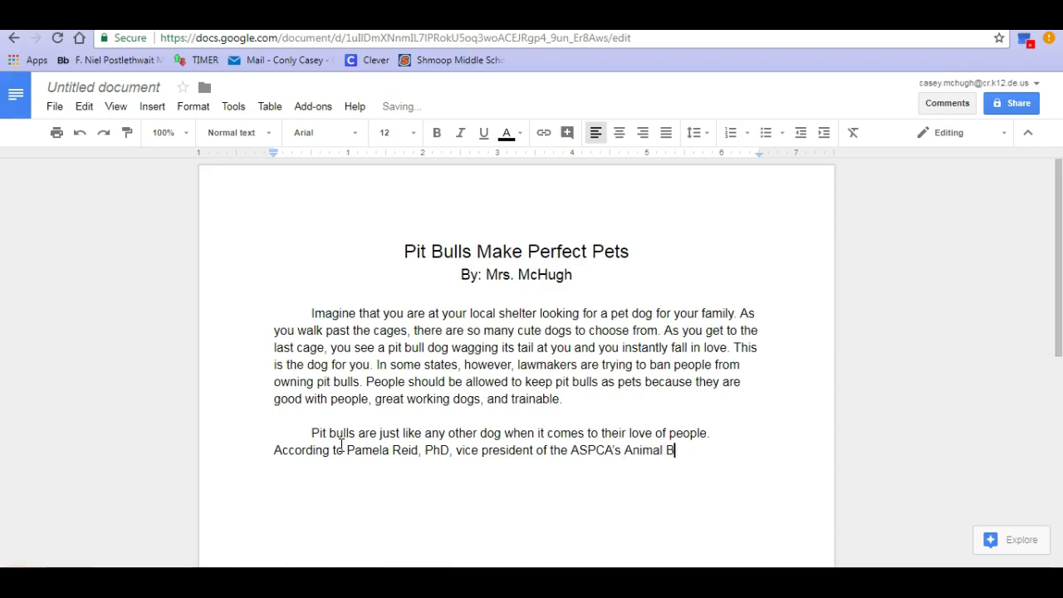
{"action": "type", "text": "ehavior Center"}
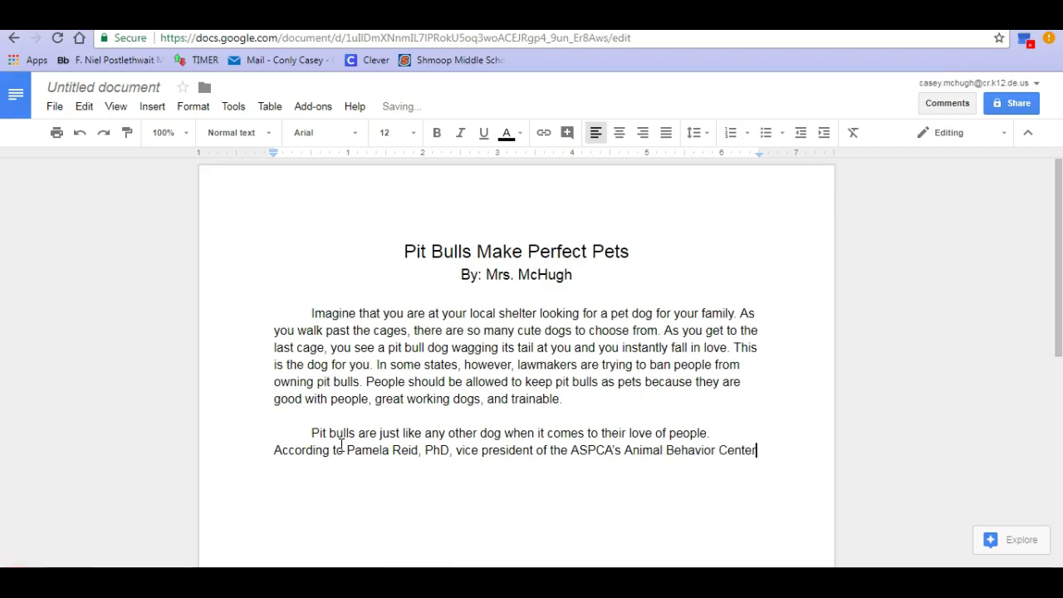
{"action": "type", "text": " in New York,"}
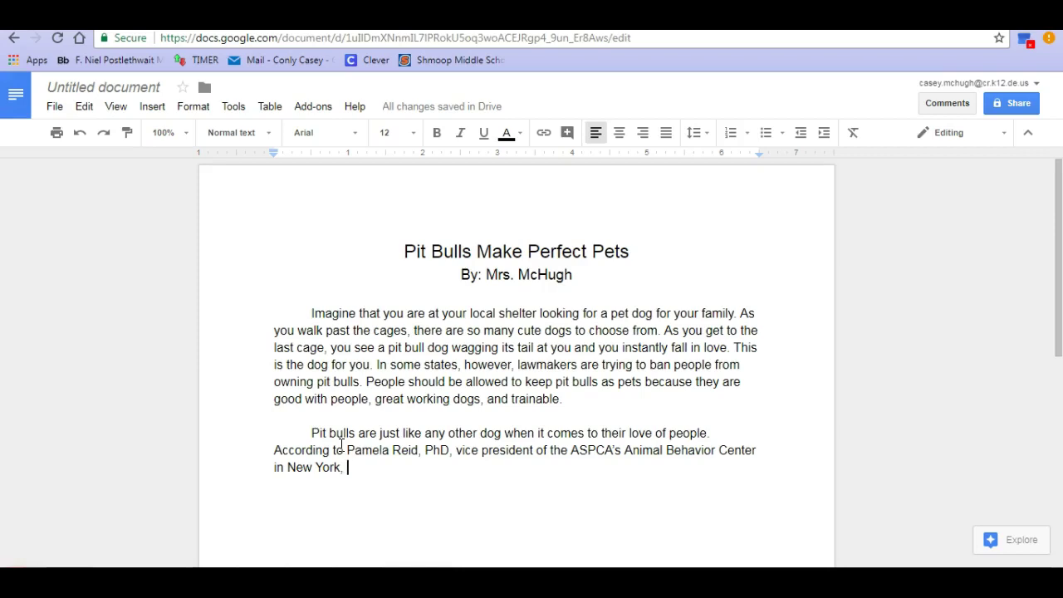
{"action": "type", "text": "pit bulls"}
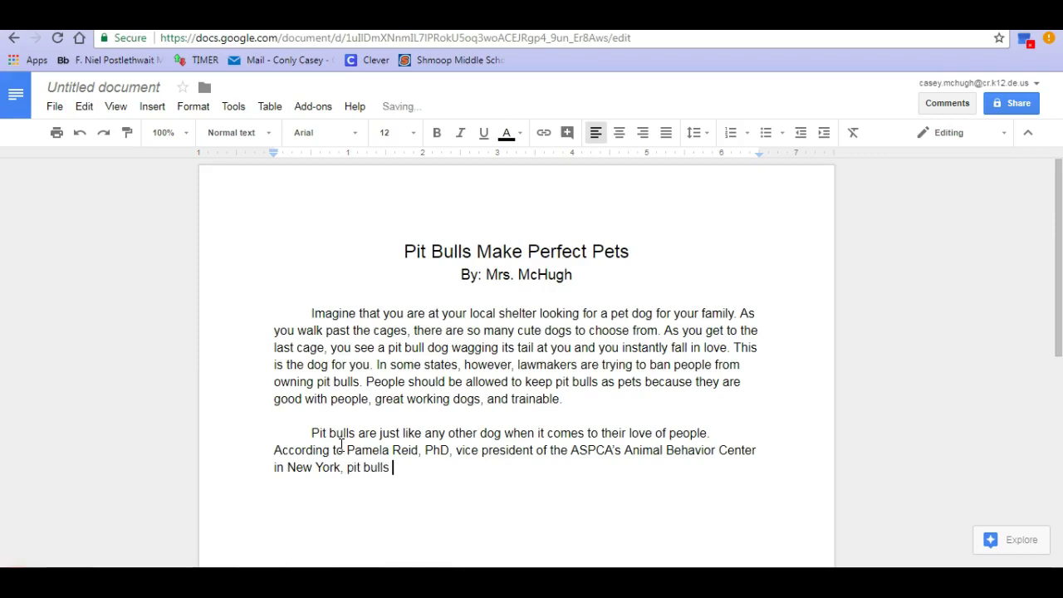
{"action": "type", "text": " \""}
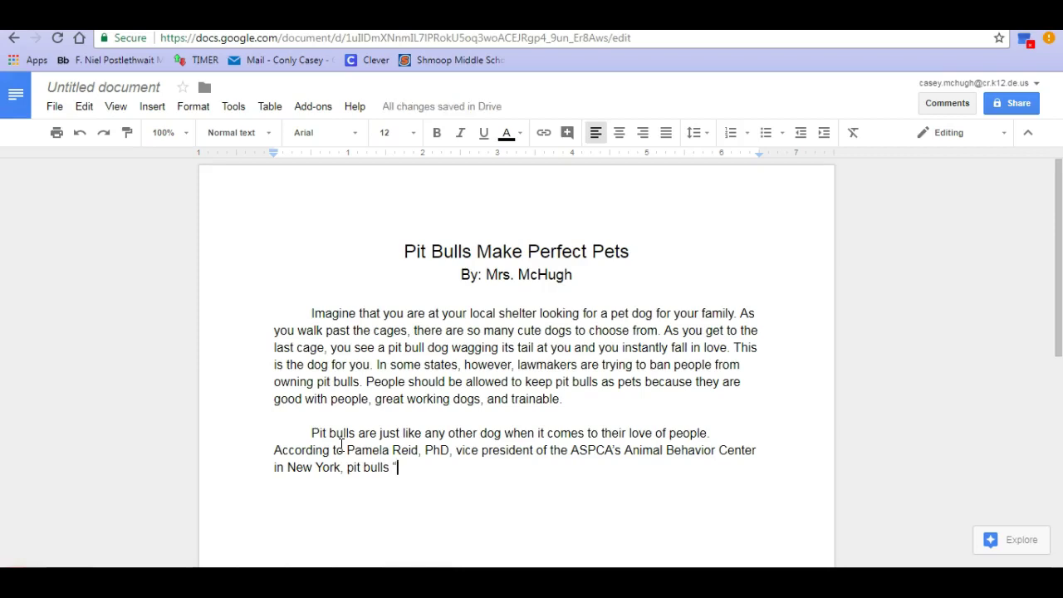
{"action": "type", "text": "..."}
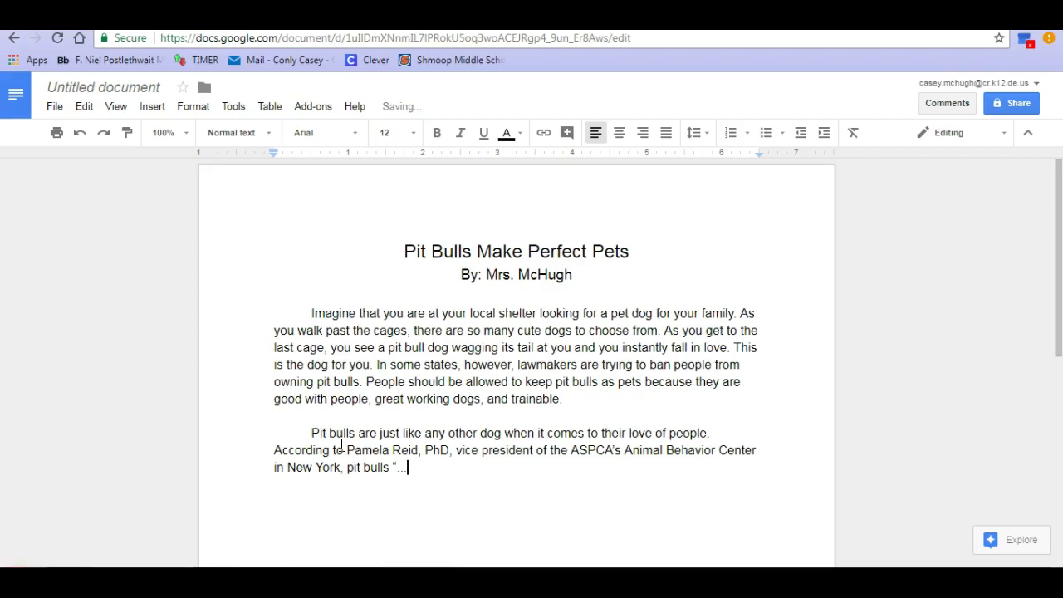
{"action": "type", "text": "were considered "}
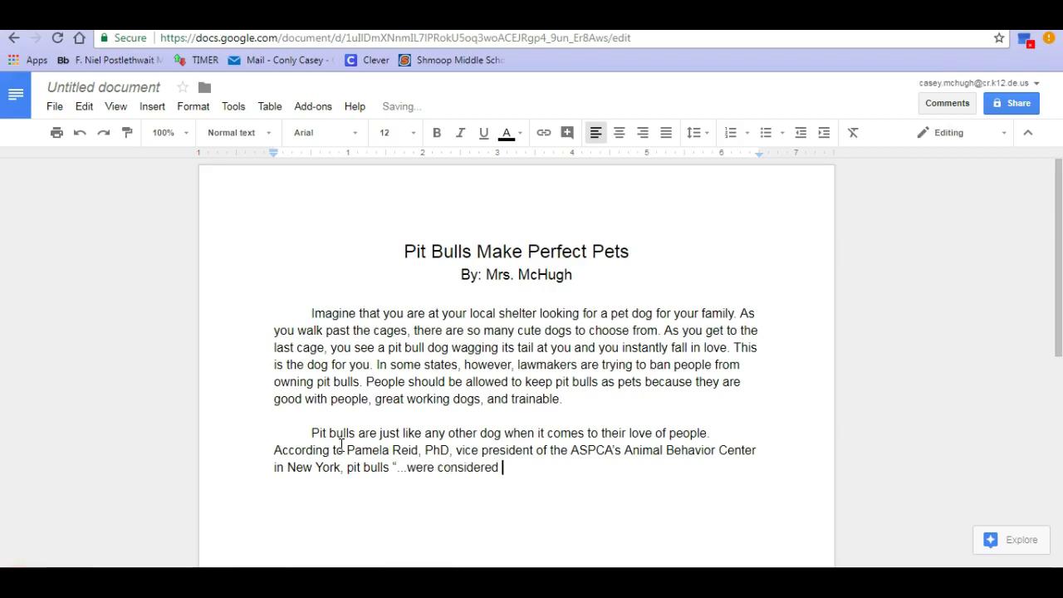
{"action": "type", "text": "the"}
- Finish the quote with 'ideal family pet because they were so good with people.'
{"action": "key", "text": "BackSpace"}
{"action": "key", "text": "BackSpace"}
{"action": "key", "text": "BackSpace"}
{"action": "type", "text": "eal family pet "}
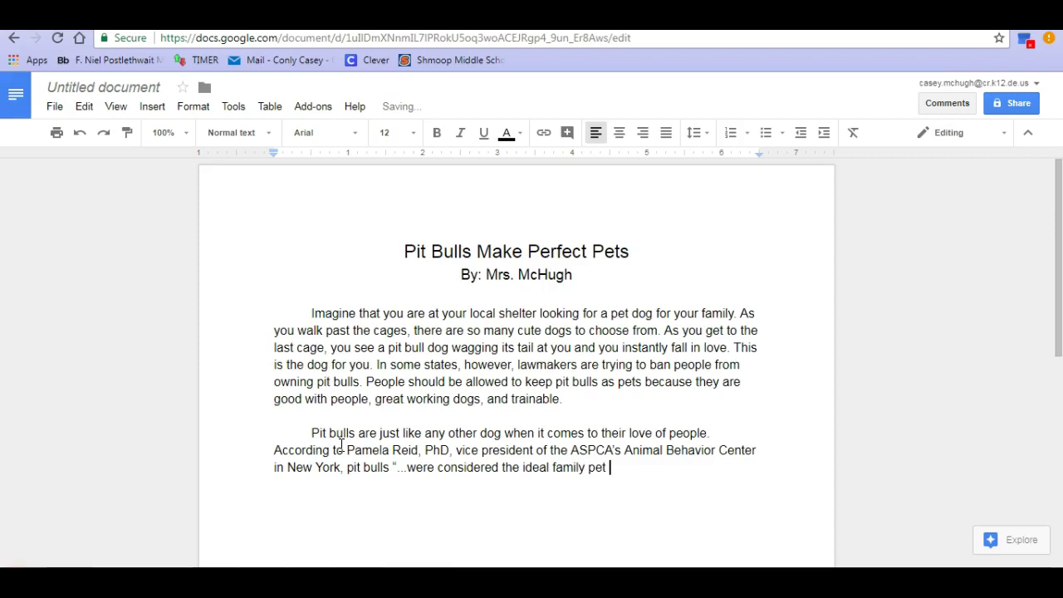
{"action": "type", "text": "because they wer"}
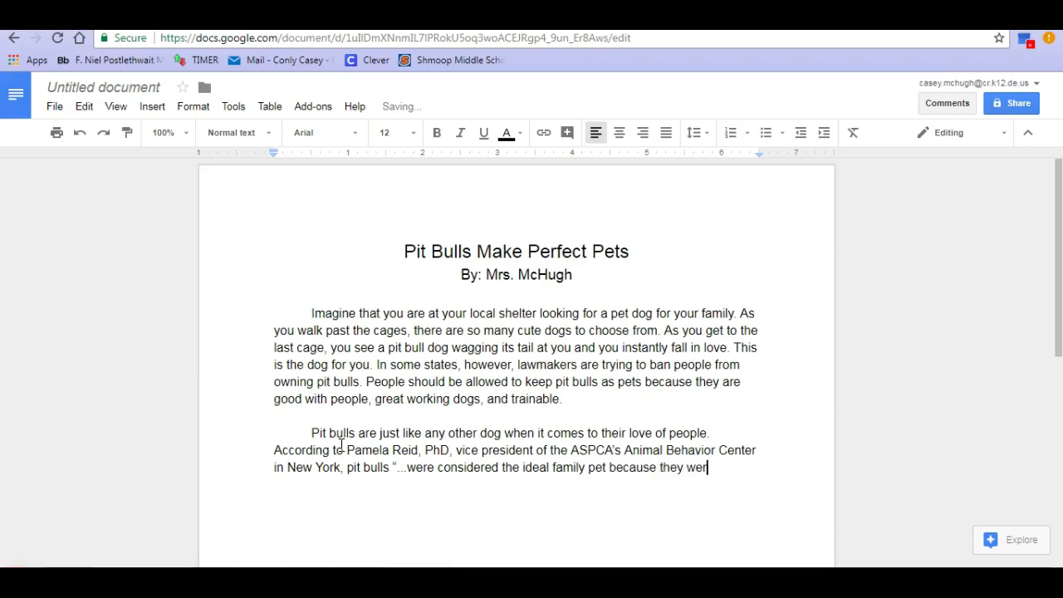
{"action": "type", "text": "e so good with people."}
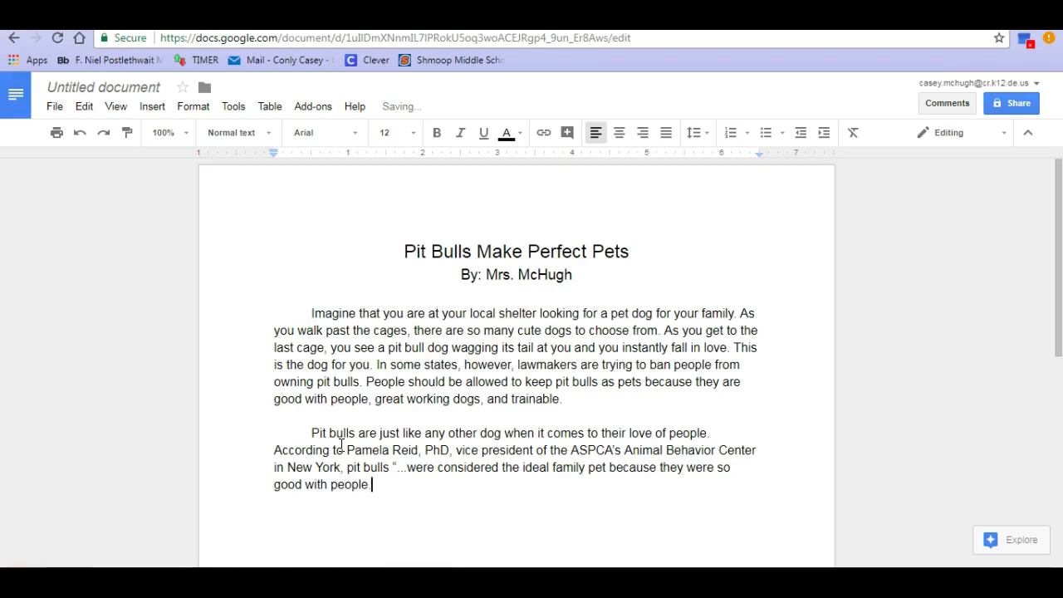
{"action": "type", "text": " \""}
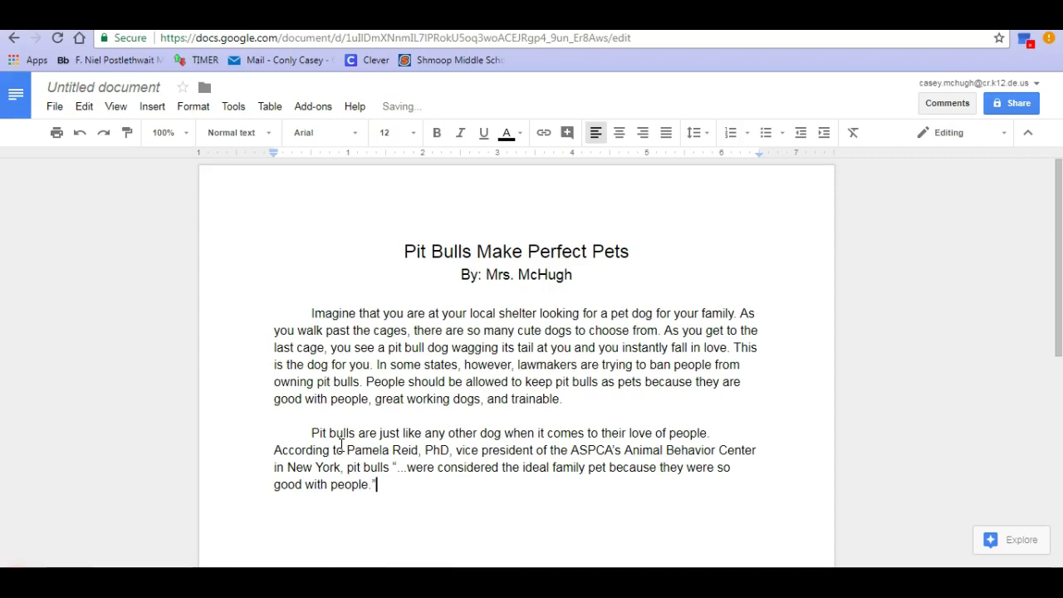